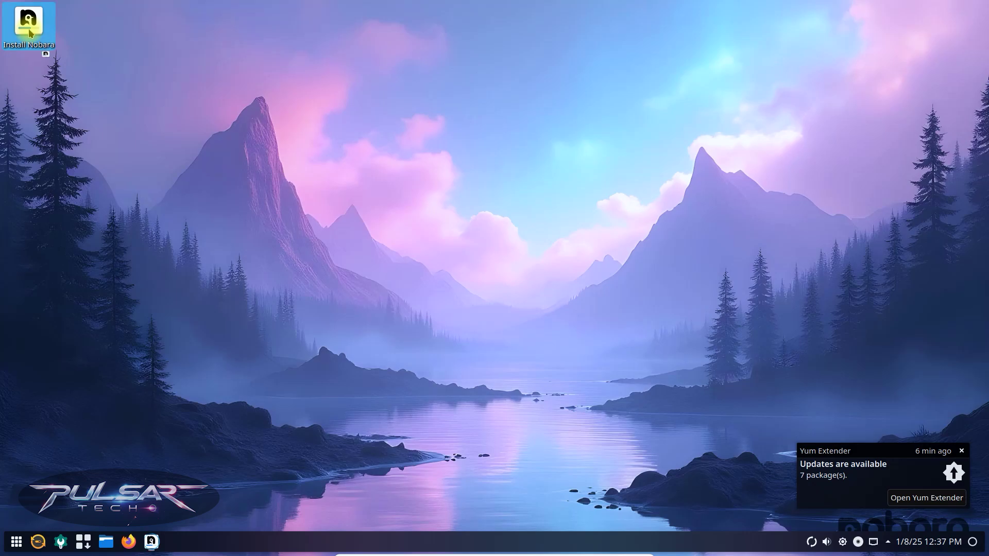
Step: Start the Nobara Linux 41 installer, dismiss the updates notice, and accept the Welcome, Location and Keyboard pages
double_click(29, 29)
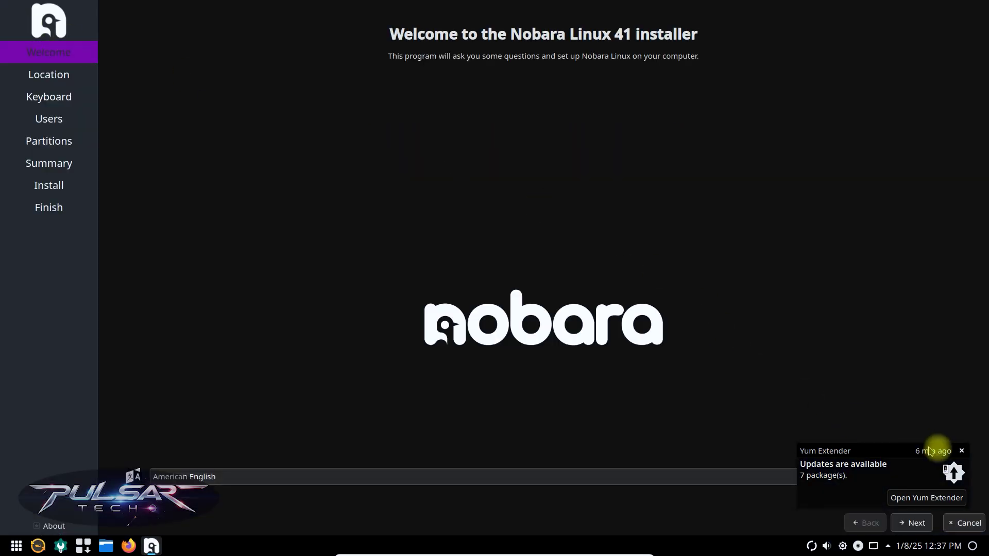
click(961, 452)
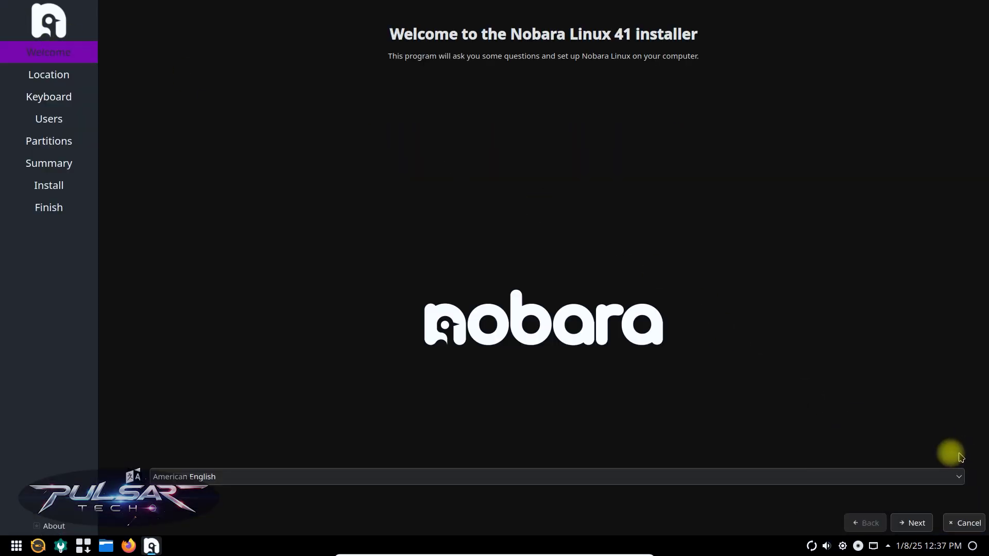
click(912, 524)
click(912, 523)
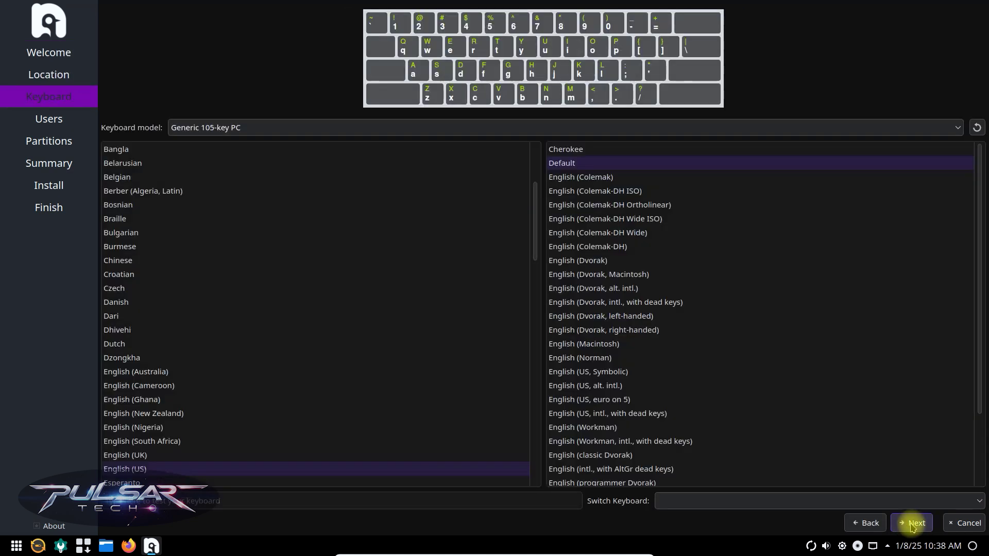
click(913, 523)
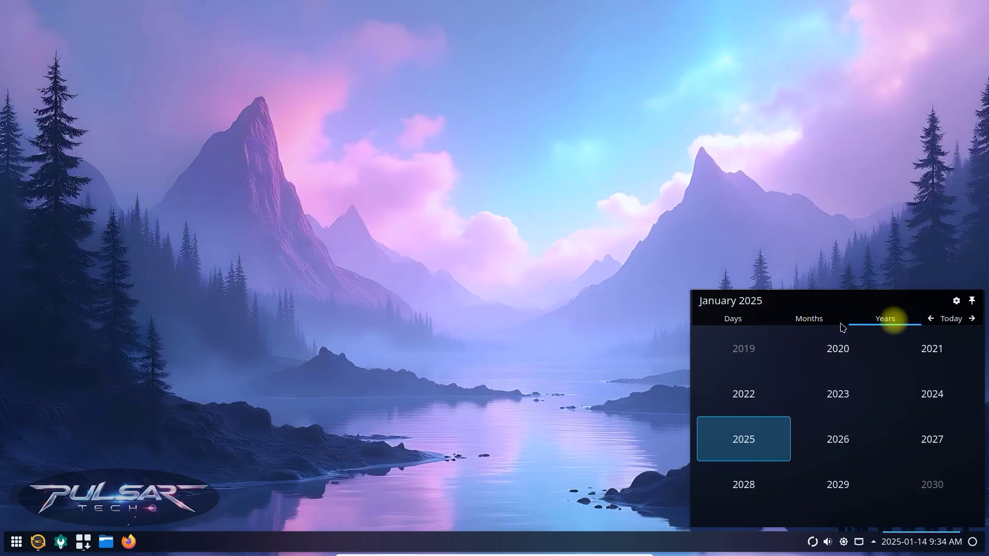
Step: Close the calendar popup and open the desktop's Desktop and Wallpaper settings
click(952, 320)
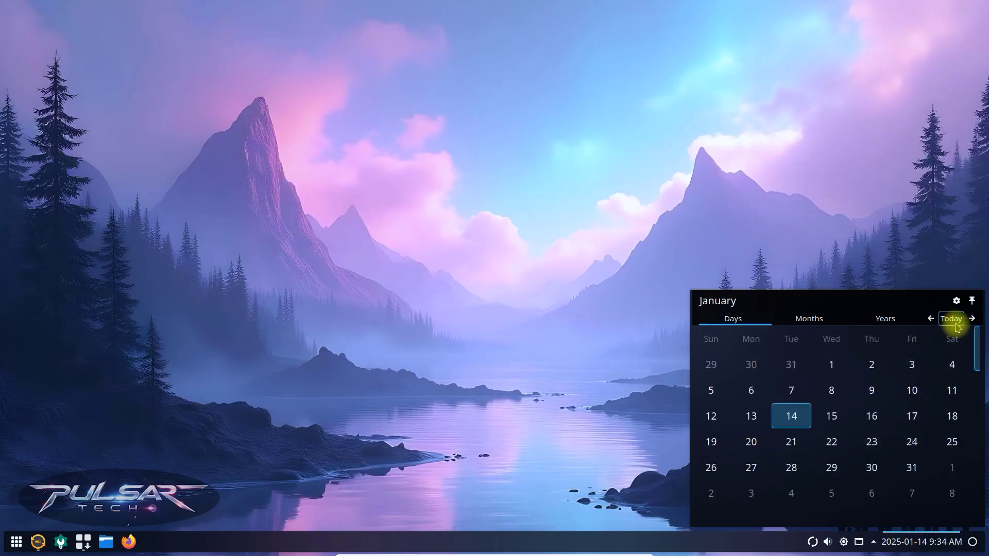
click(923, 544)
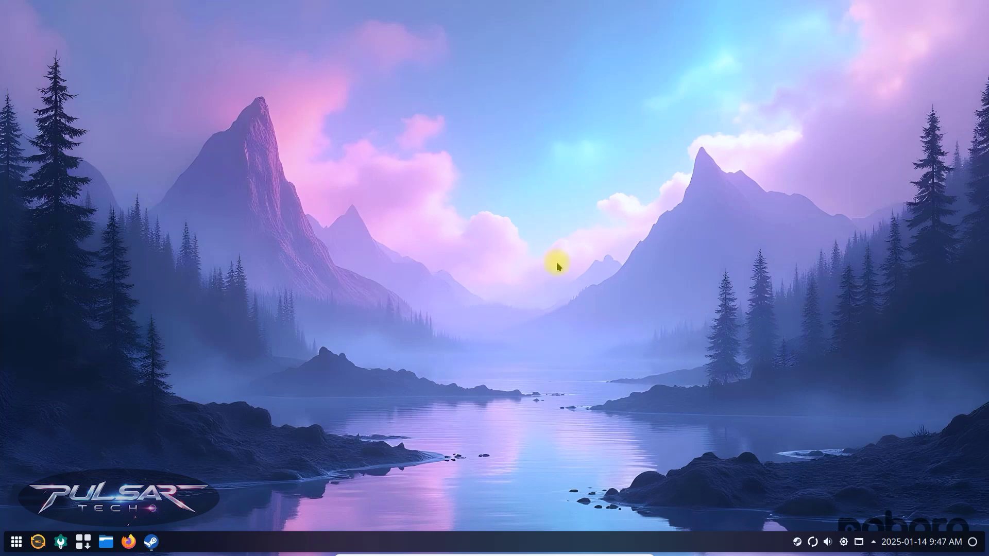
right_click(442, 224)
click(507, 232)
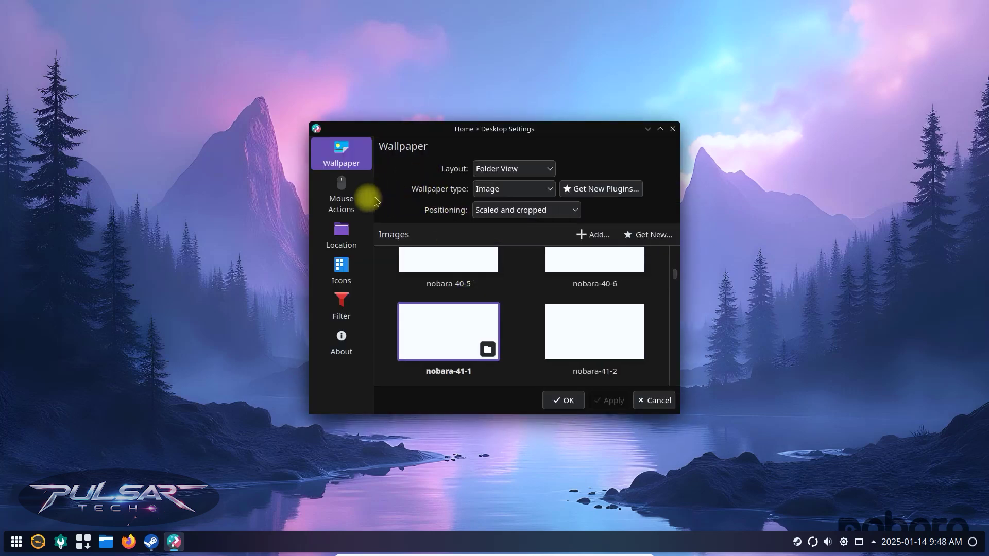
Step: Look through the Mouse Actions, Location and Icons settings pages
click(342, 195)
click(341, 234)
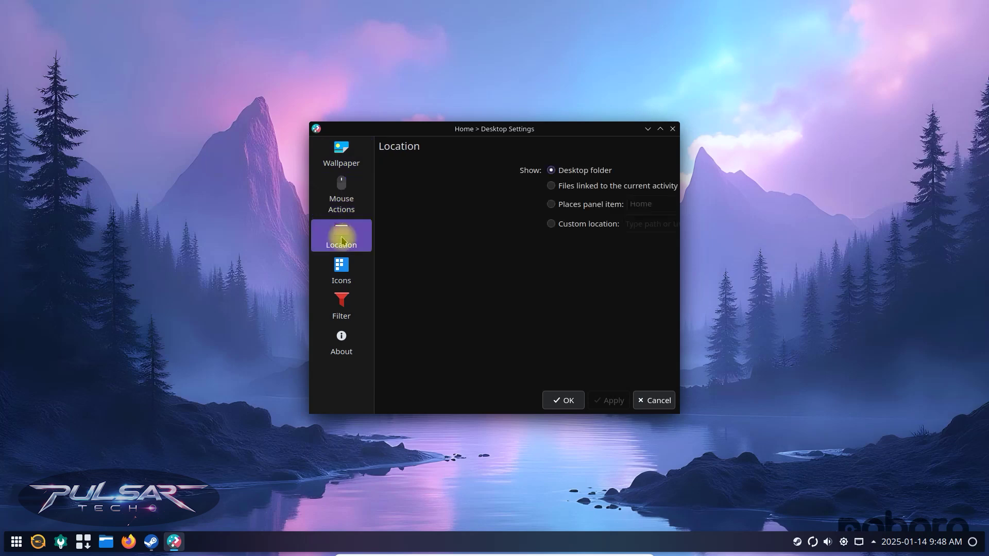
click(342, 266)
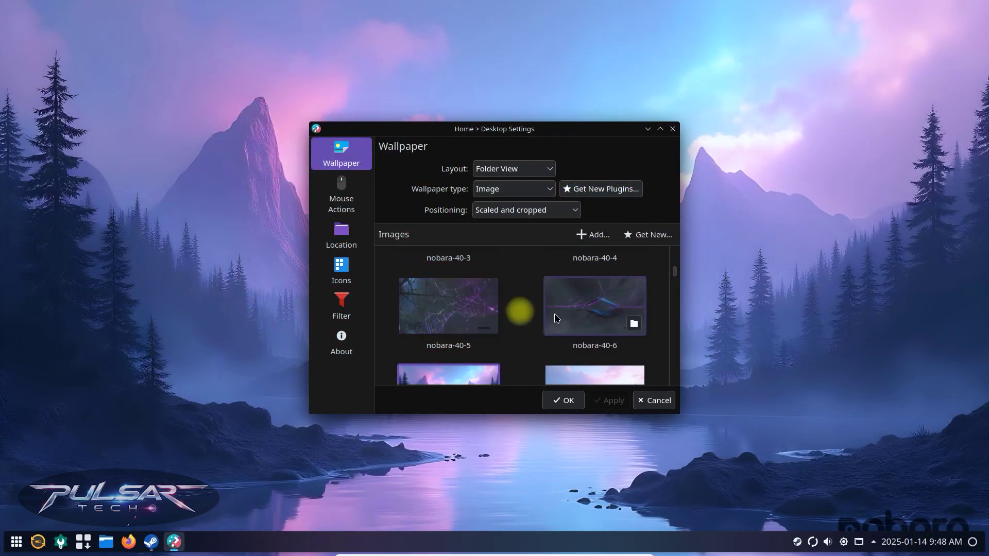
Step: Try the nobara-40-5, nobara-41-2 and nobara-41-4 wallpapers, settling on nobara-41-3
click(453, 304)
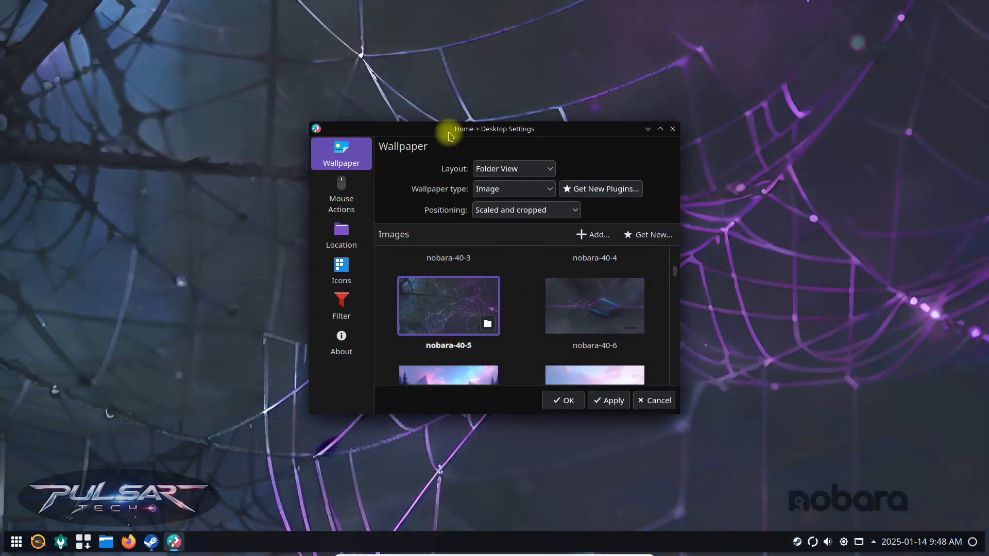
drag(450, 135, 452, 104)
scroll(441, 314, down, 2)
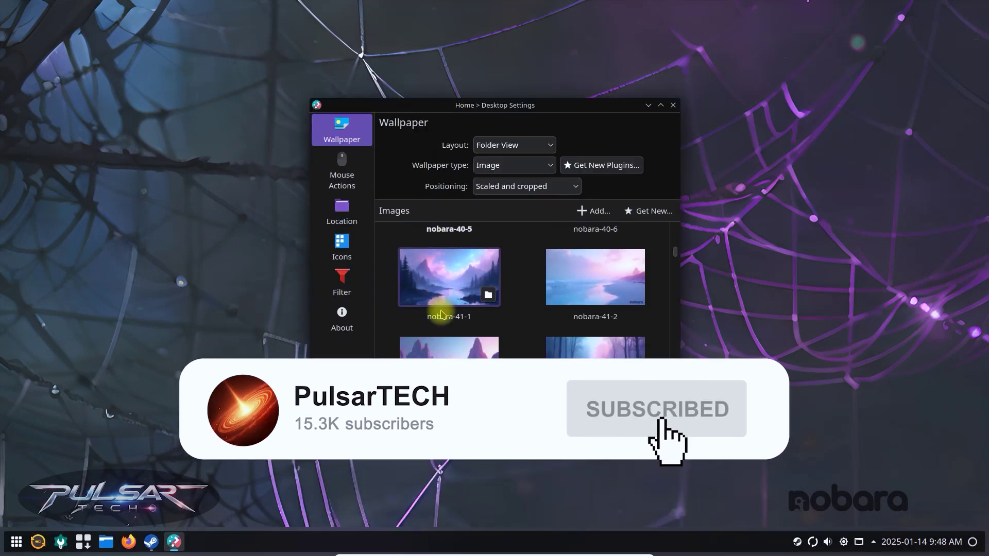
click(584, 288)
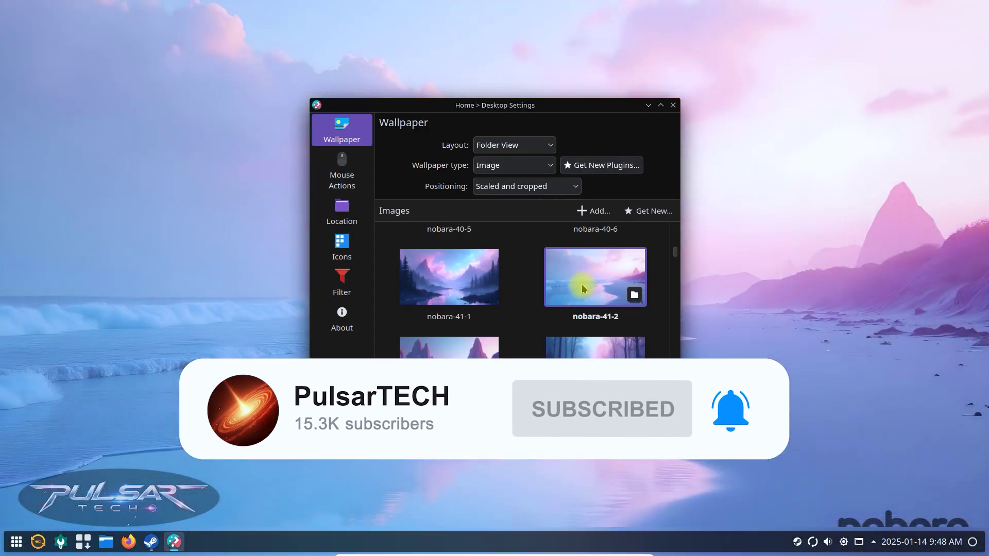
scroll(583, 287, down, 1)
click(583, 297)
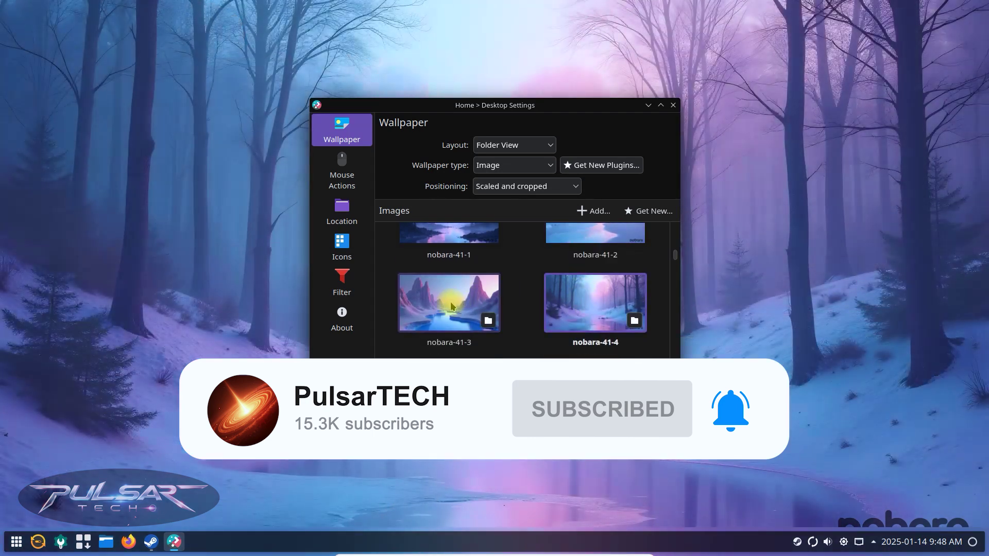
click(450, 305)
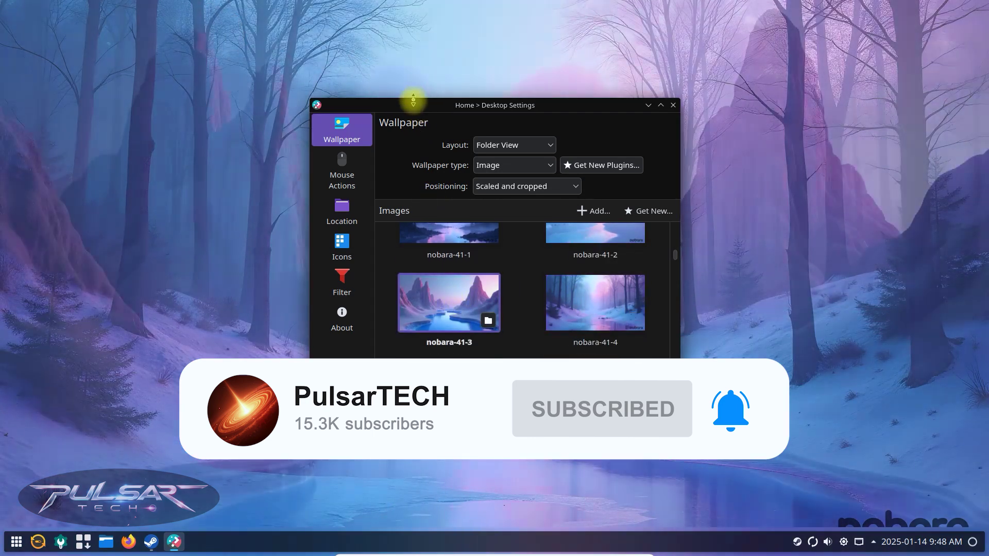
drag(413, 106, 393, 100)
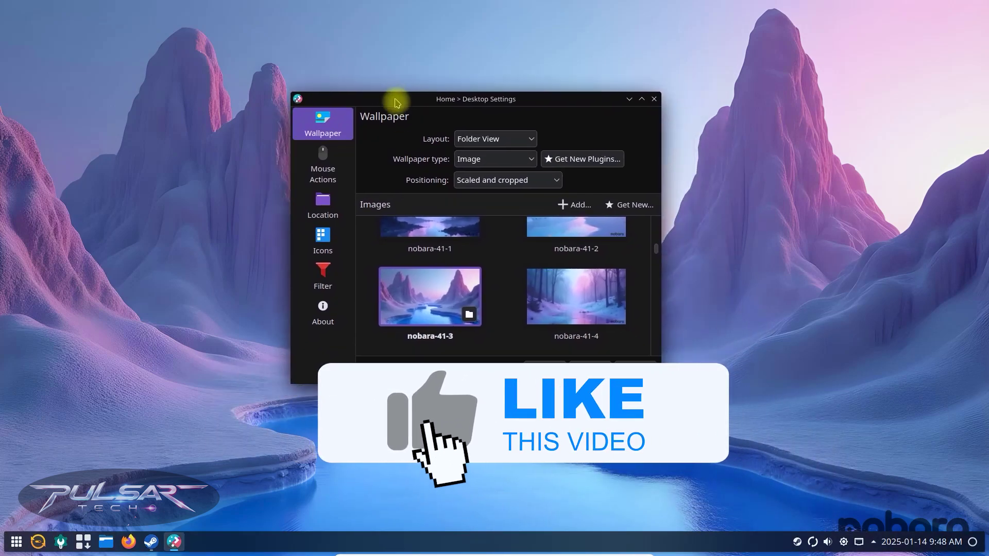
scroll(420, 283, down, 3)
scroll(420, 287, down, 3)
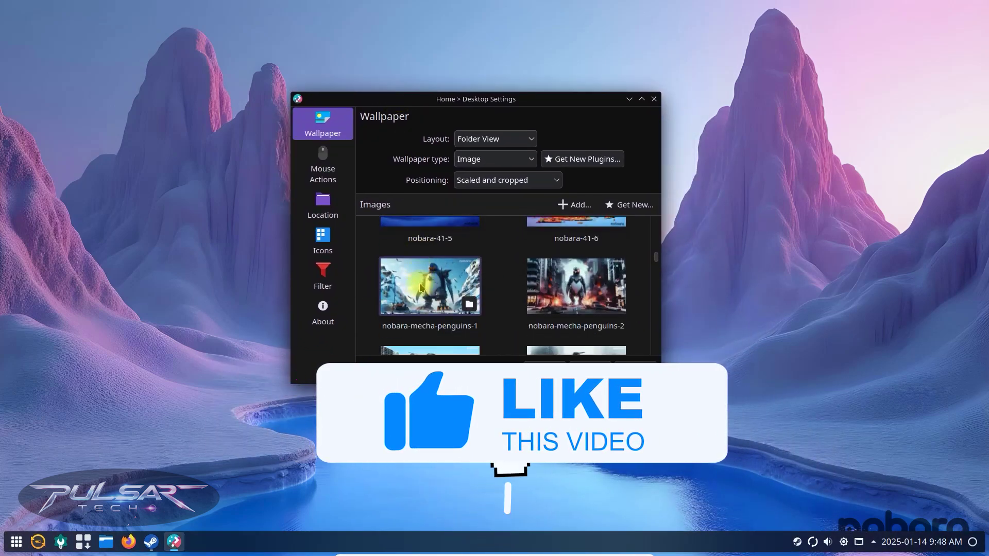
scroll(420, 286, down, 4)
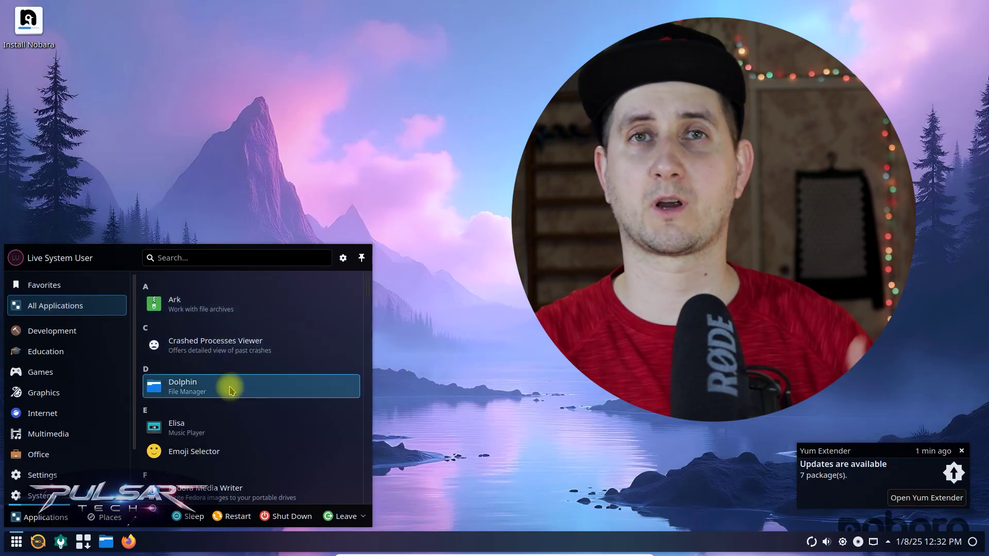
Step: Scroll the All Applications list down to the Steam and System Settings entries
scroll(230, 390, down, 8)
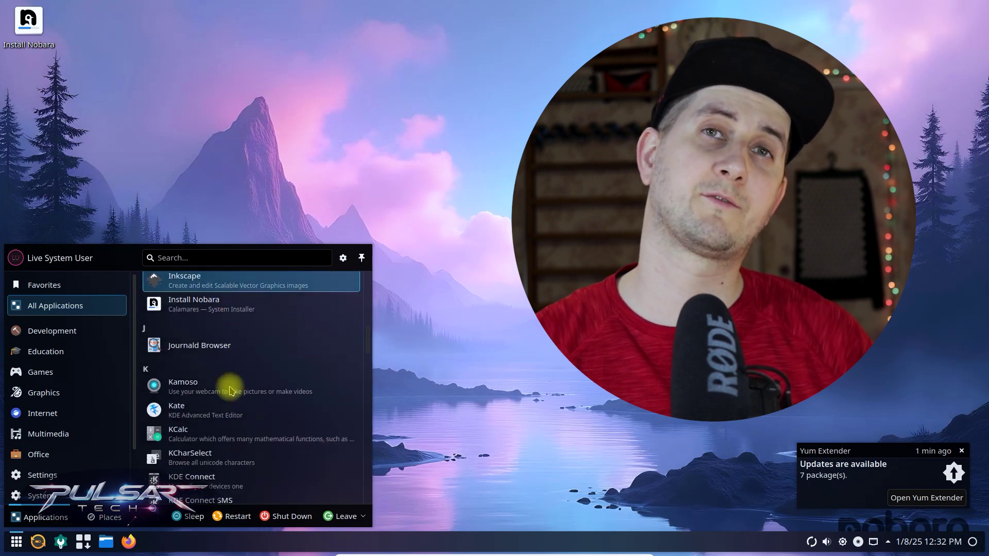
scroll(230, 391, down, 12)
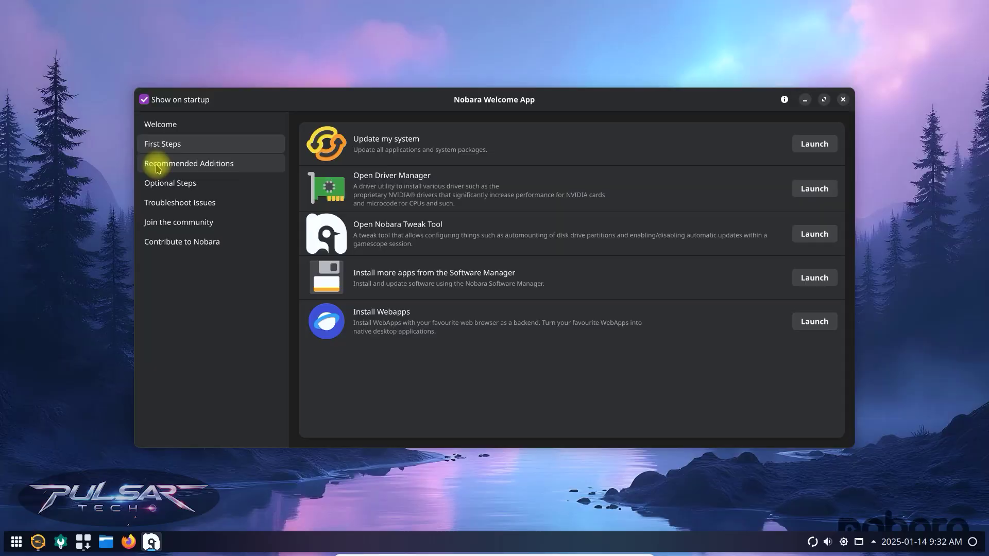
Step: View the Recommended Additions page, then the Optional Steps page in the Welcome App
click(157, 168)
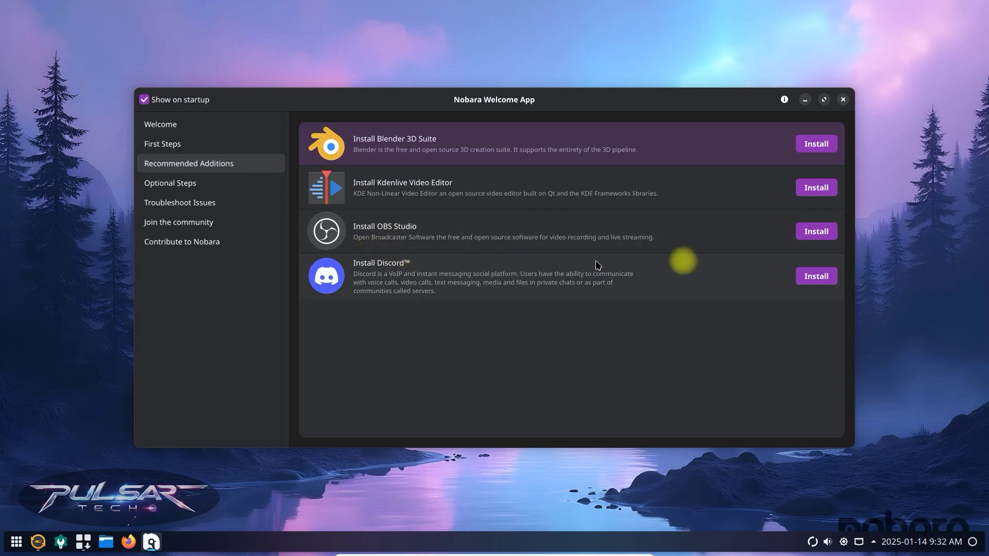
click(248, 186)
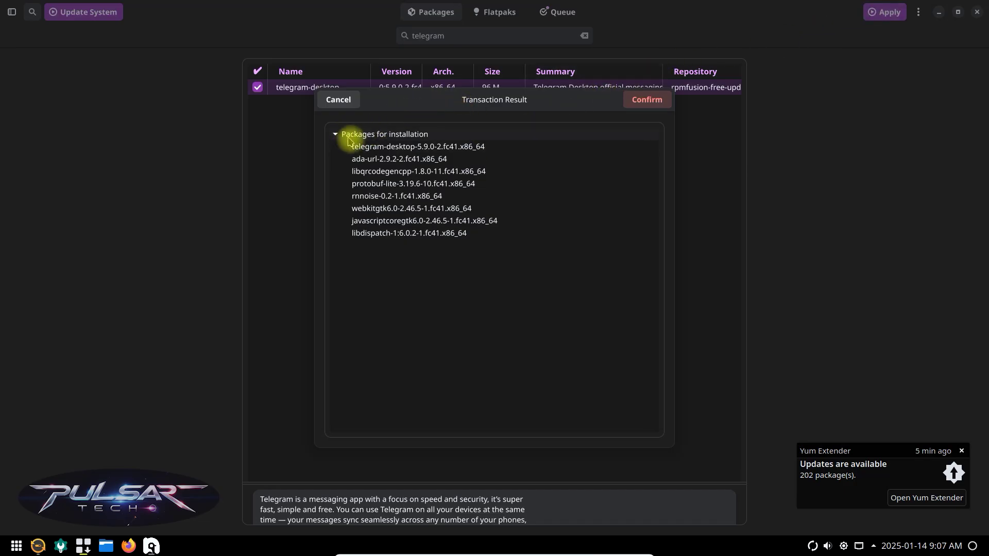
Step: Confirm the telegram-desktop transaction and authorise it with the account password
click(648, 101)
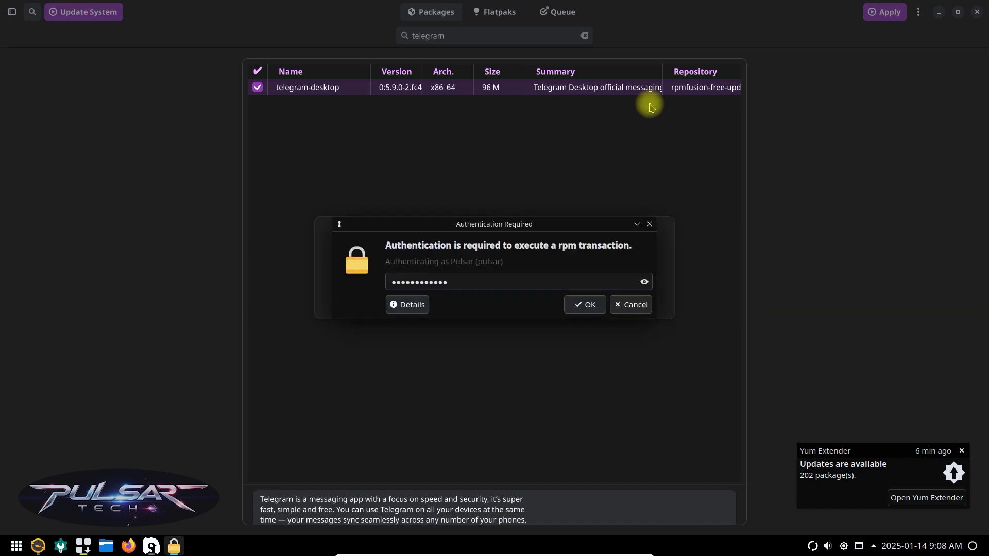
click(585, 312)
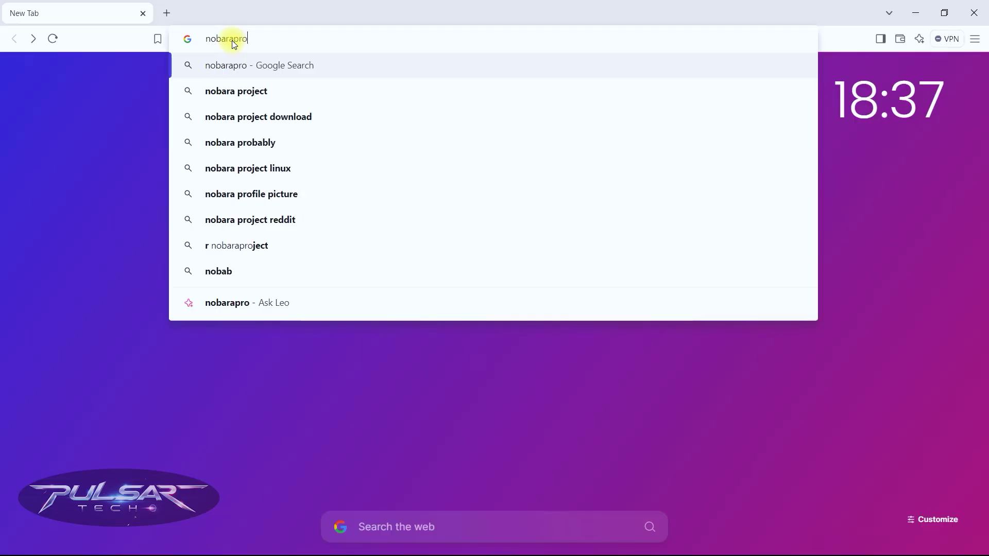
Step: Go to nobaraproject.org and open its download page
text(ct.org)
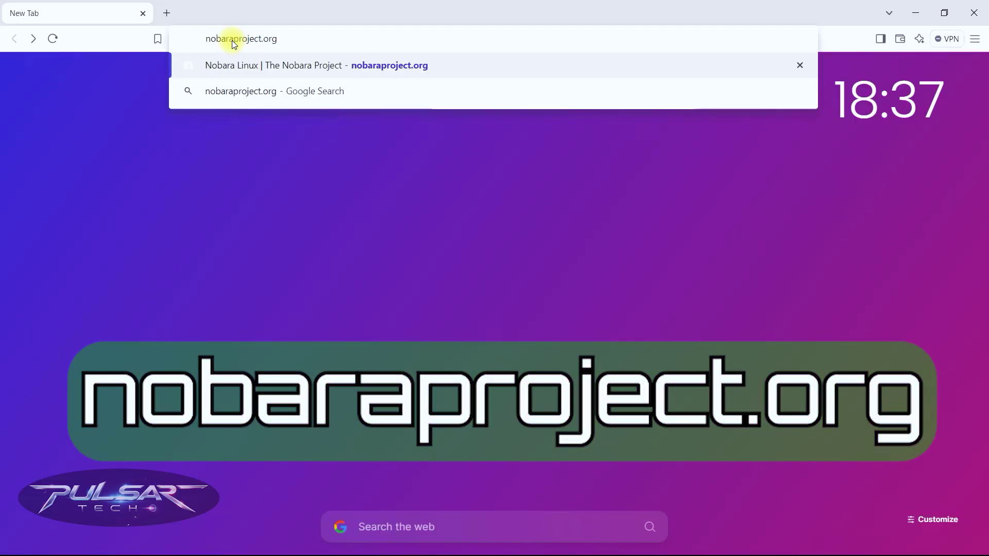
key(Return)
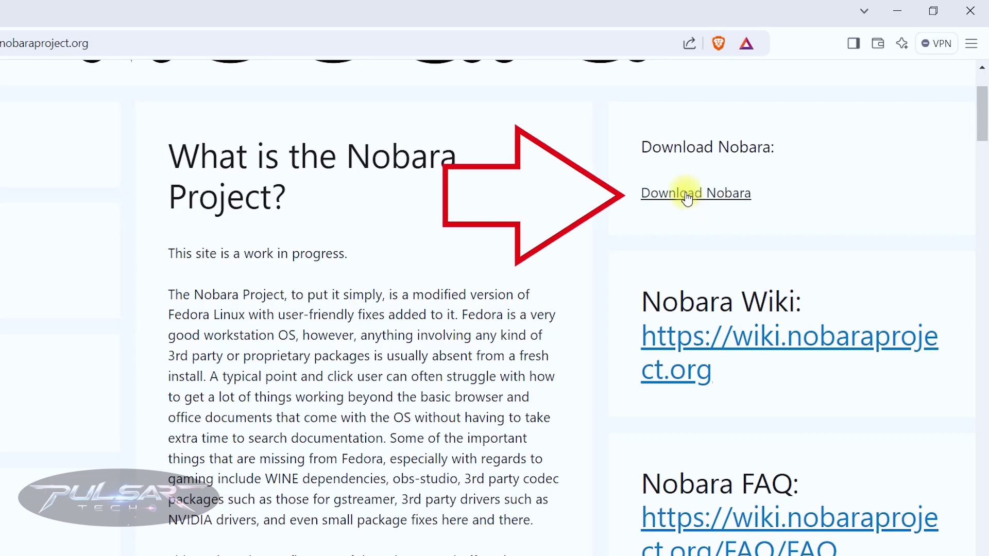
click(687, 195)
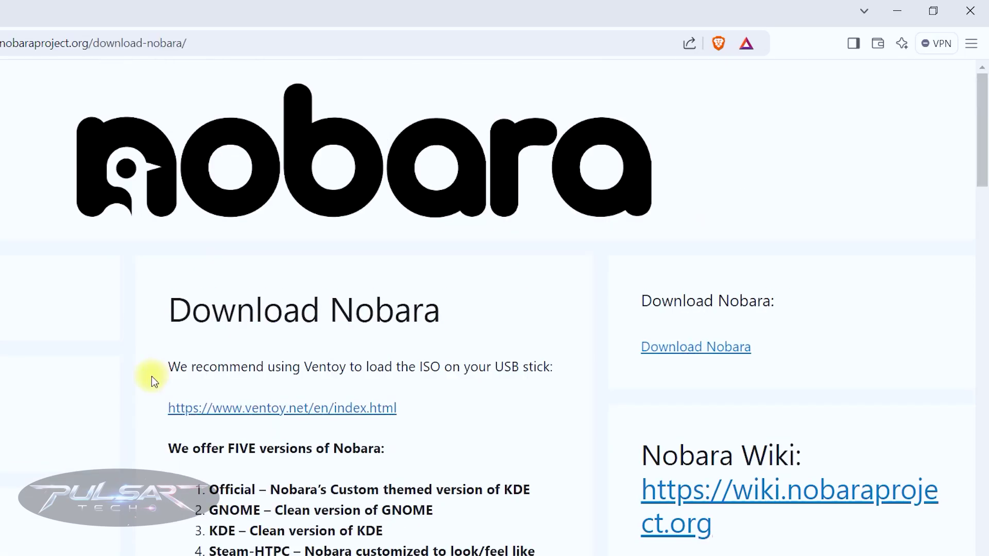
scroll(151, 376, down, 3)
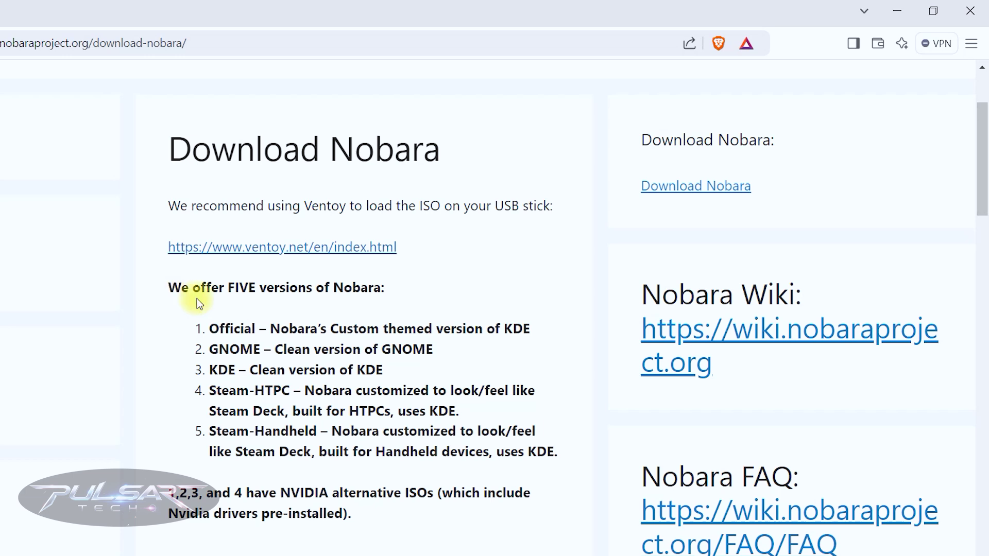
Step: Highlight the Official Nobara version line, the Nvidia heading and the Official Nvidia ISO name
drag(210, 329, 524, 327)
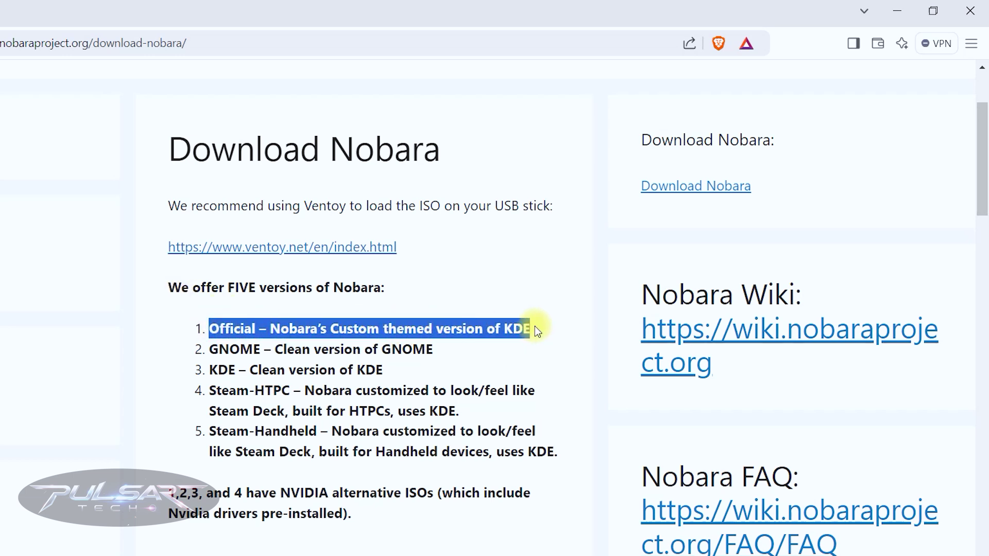
click(208, 325)
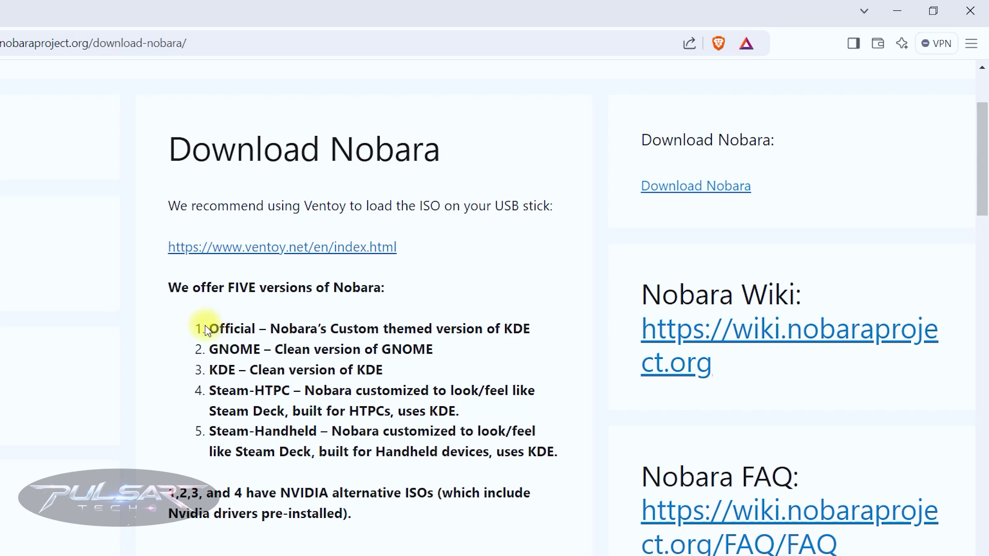
drag(212, 324, 522, 325)
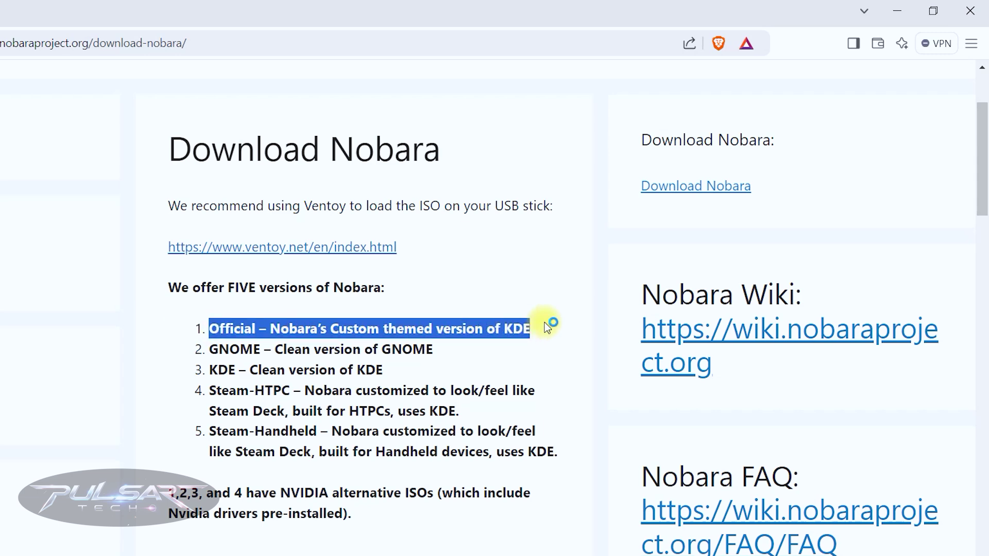
scroll(190, 355, down, 5)
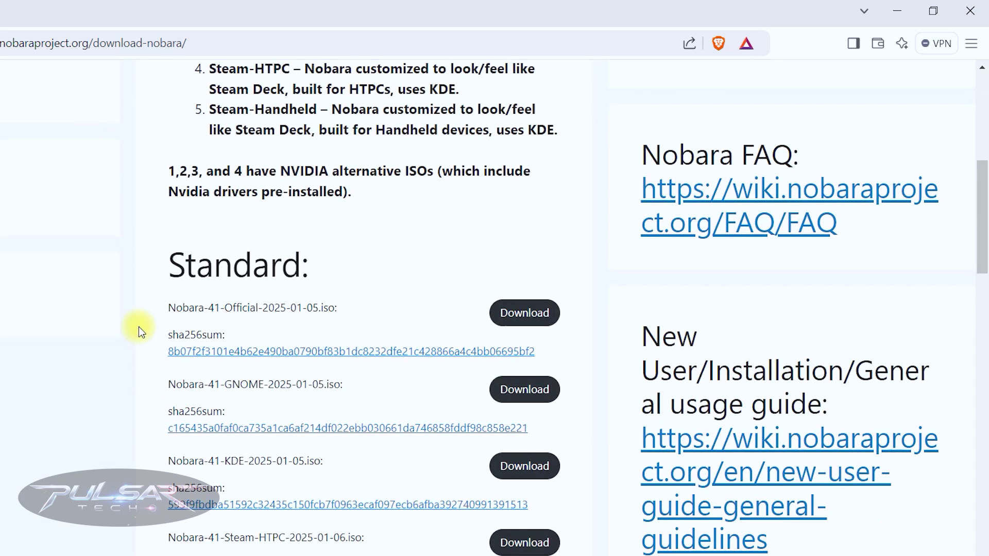
drag(180, 263, 287, 265)
scroll(287, 265, down, 5)
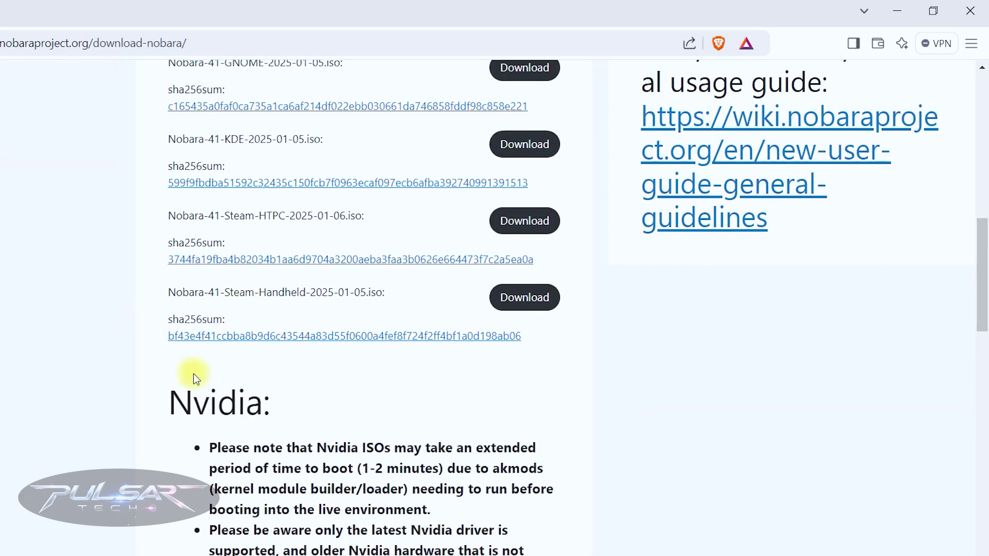
drag(166, 412, 274, 406)
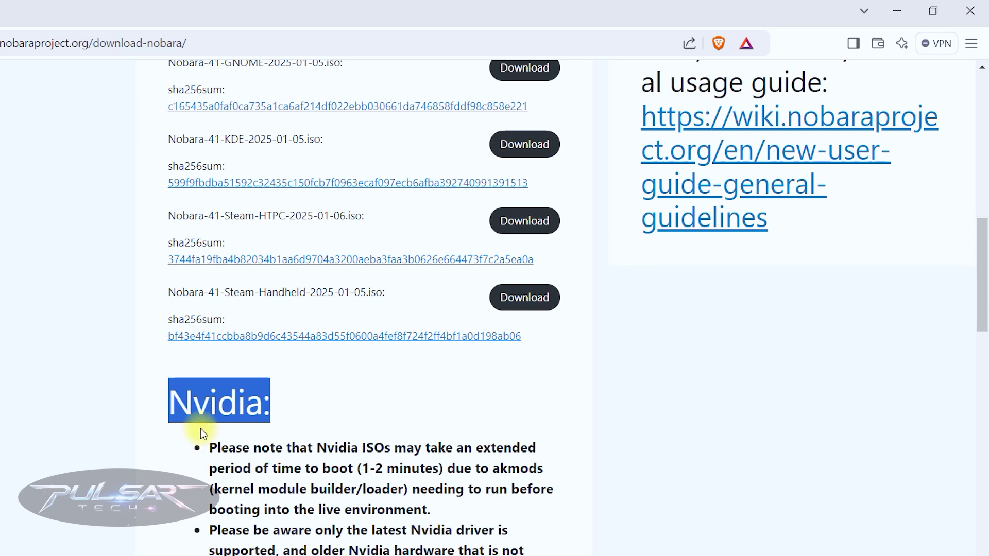
click(186, 413)
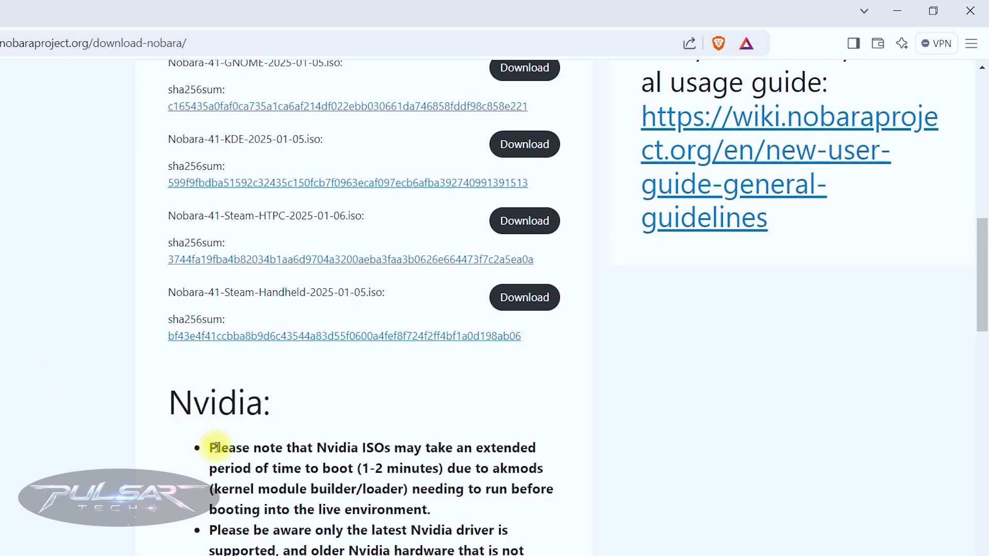
scroll(216, 448, down, 2)
drag(168, 494, 339, 507)
scroll(154, 508, down, 3)
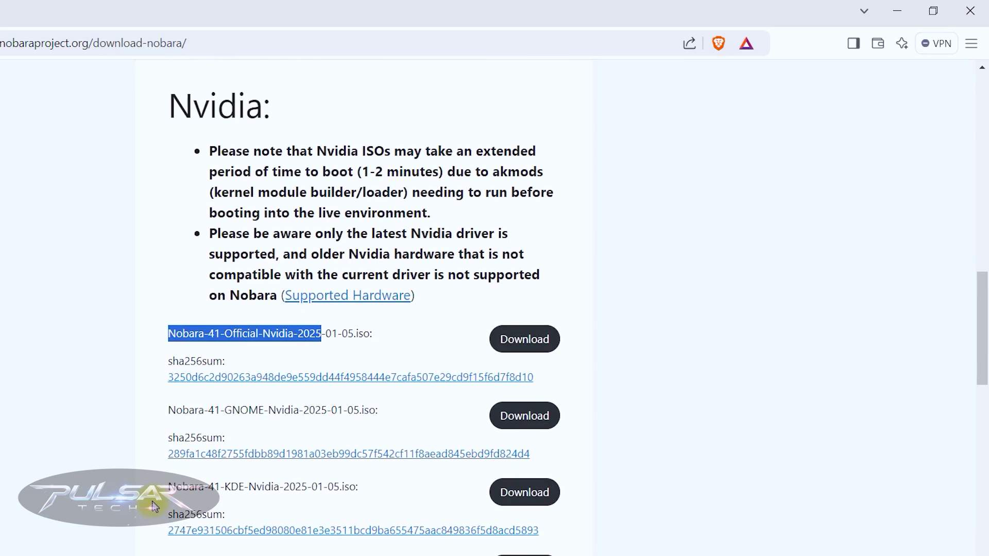
Step: Request the Nobara-41-Official-Nvidia-2025-01-05.iso download and accept the license agreement
click(522, 340)
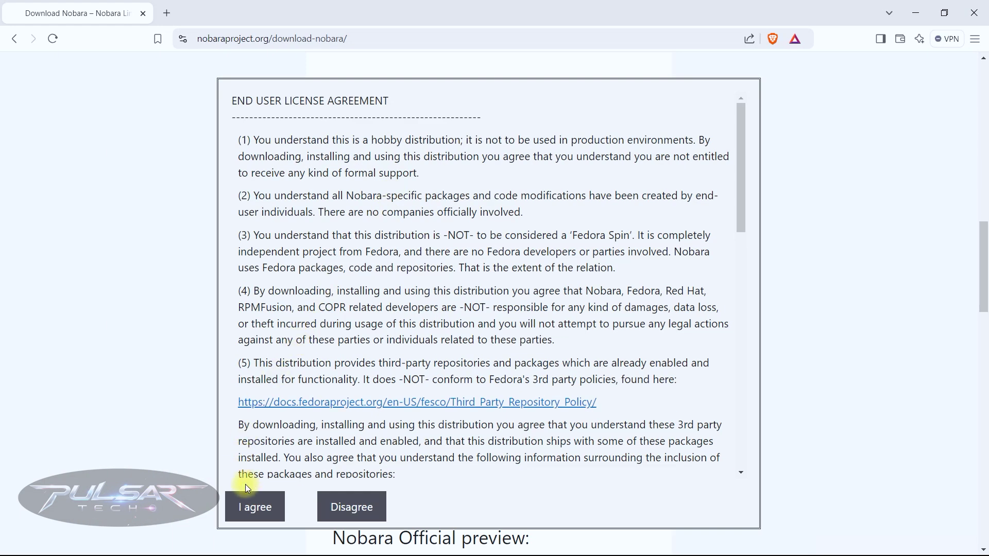
click(254, 517)
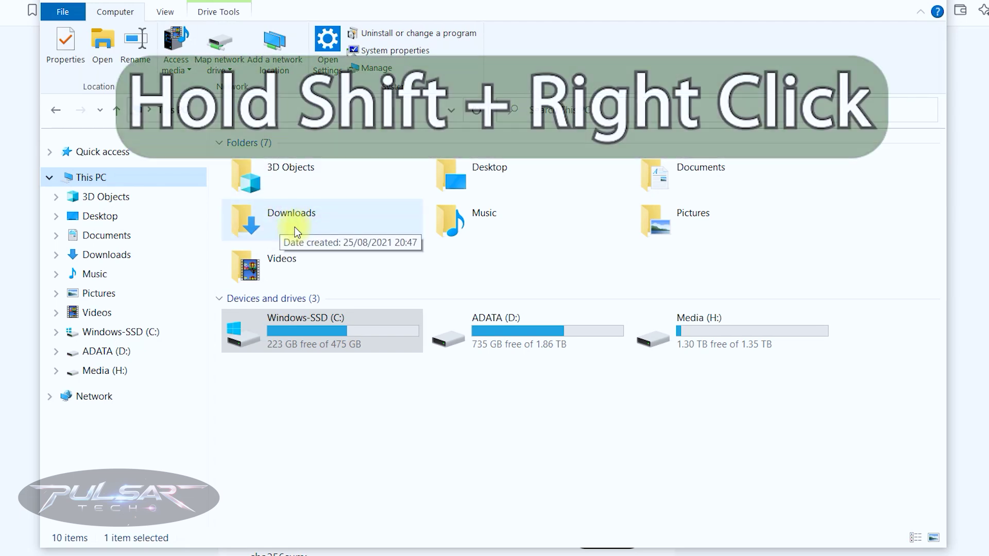
Step: Shift-right-click the Downloads folder and open a PowerShell window there
click(297, 232)
shift+right_click(296, 228)
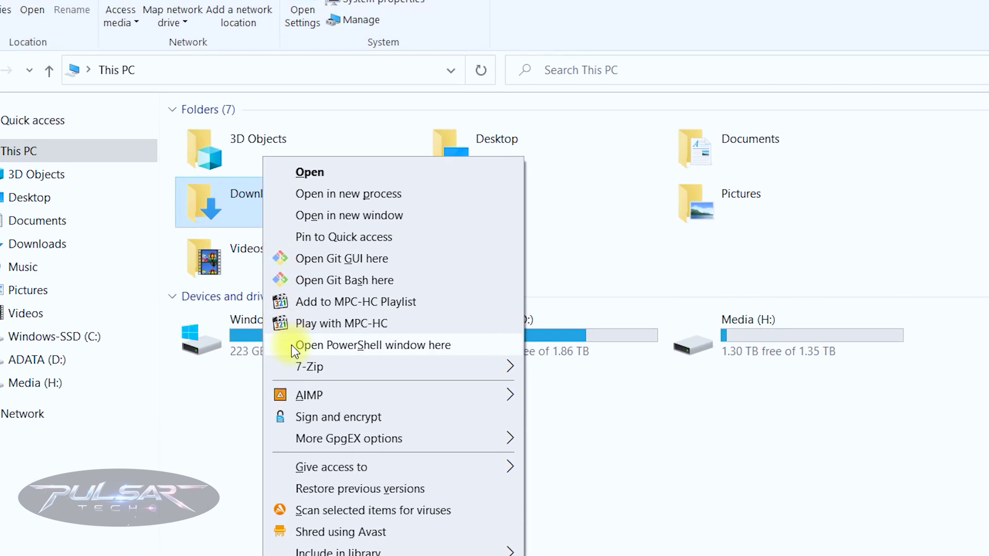
click(295, 350)
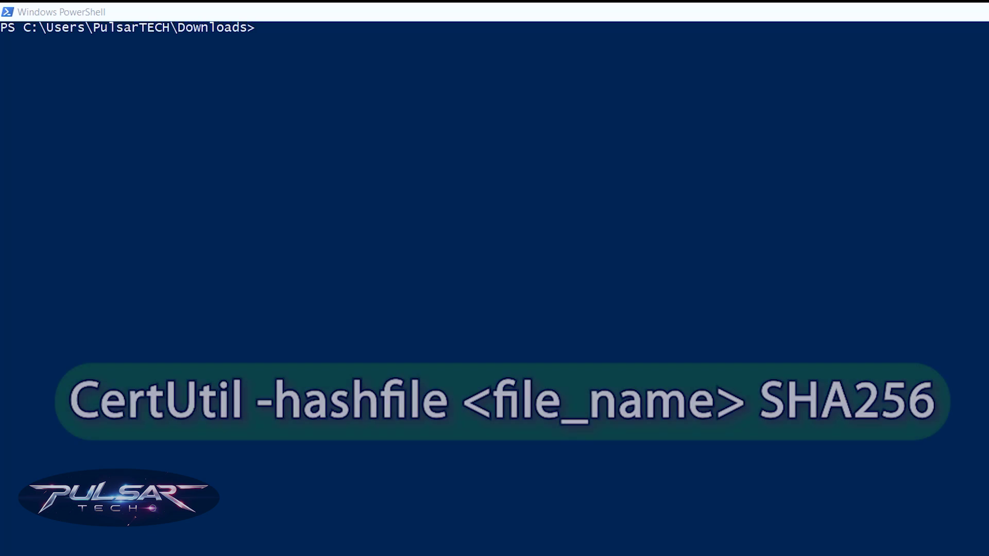
Step: Copy the ISO's full file name from its Rename field in the Downloads folder
text(CertUtil )
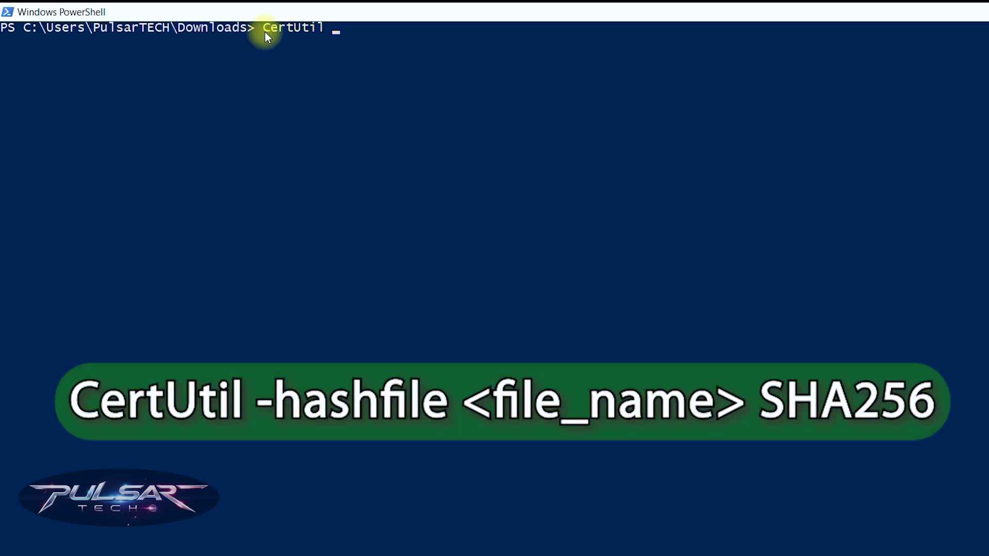
text(-hashfile)
key(alt+Tab)
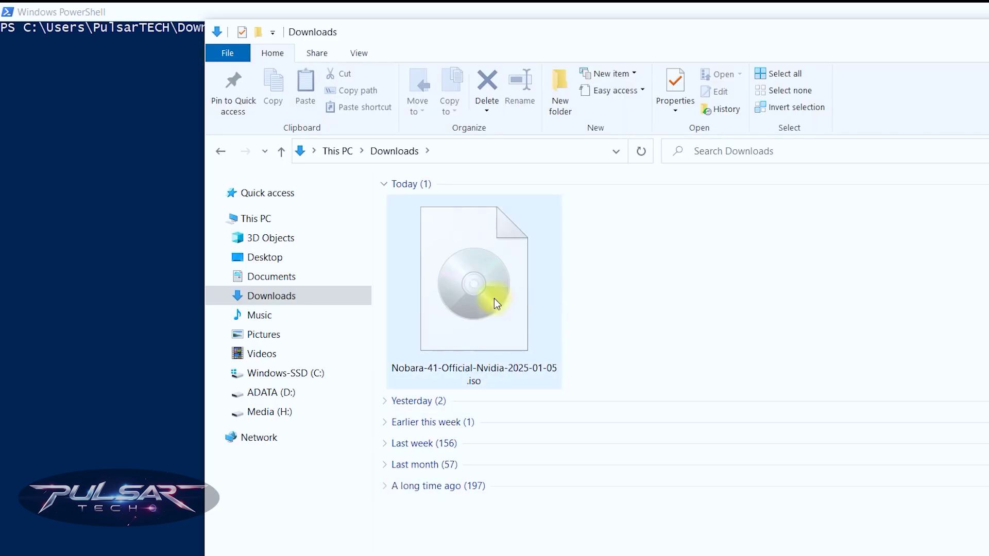
right_click(474, 367)
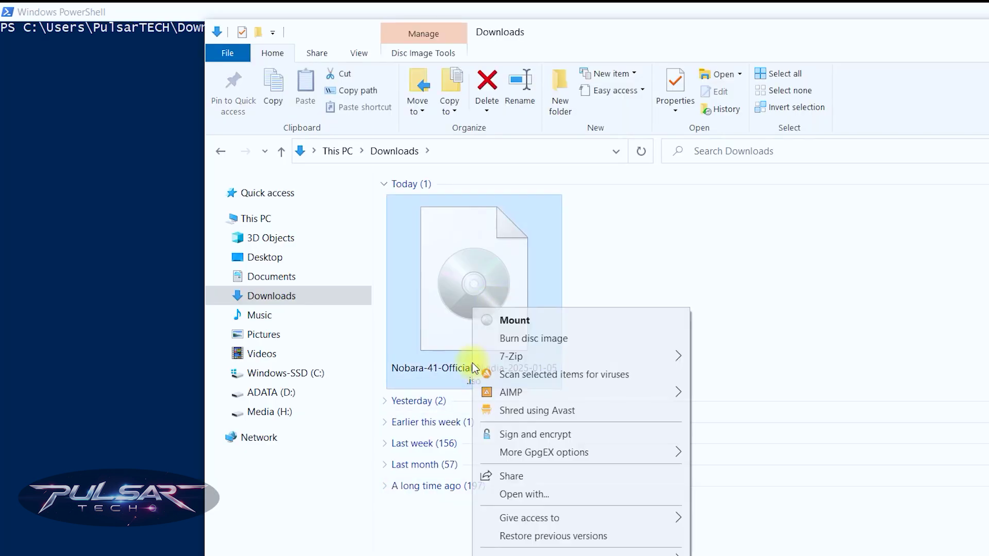
click(499, 522)
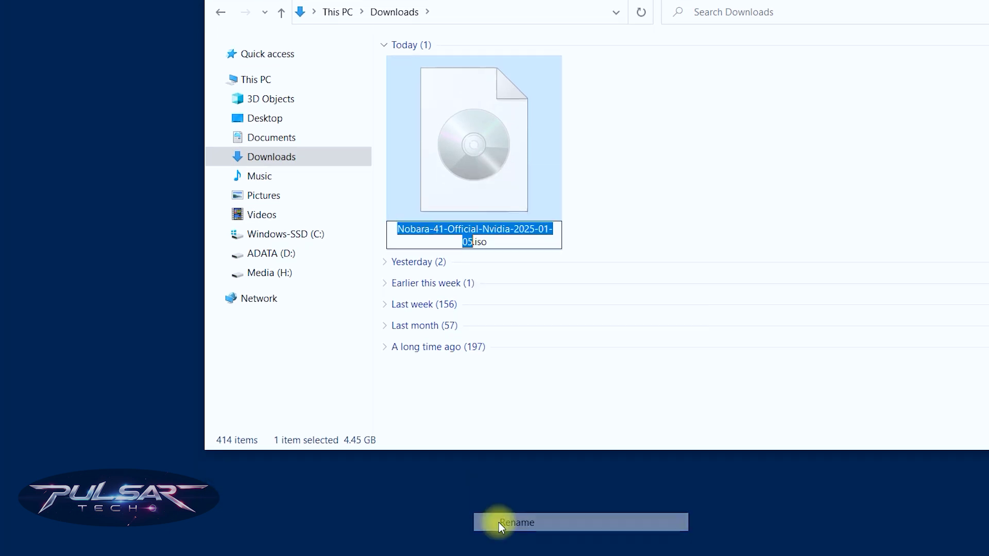
click(499, 238)
drag(498, 239, 393, 227)
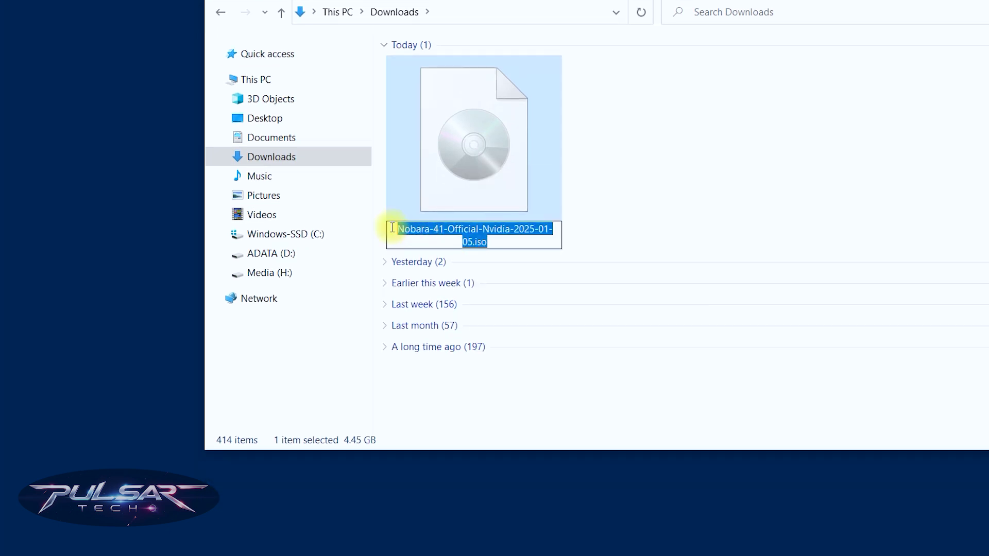
right_click(421, 230)
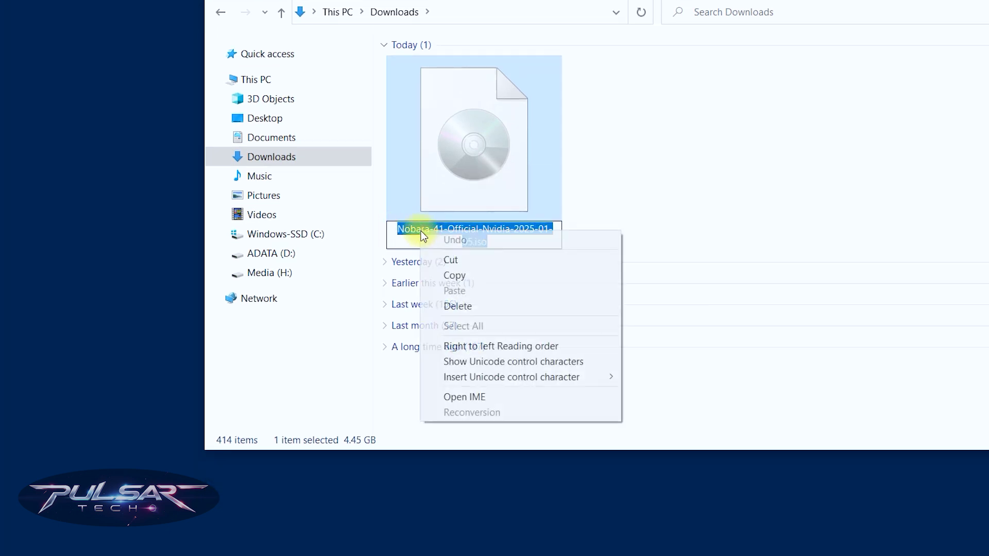
click(438, 276)
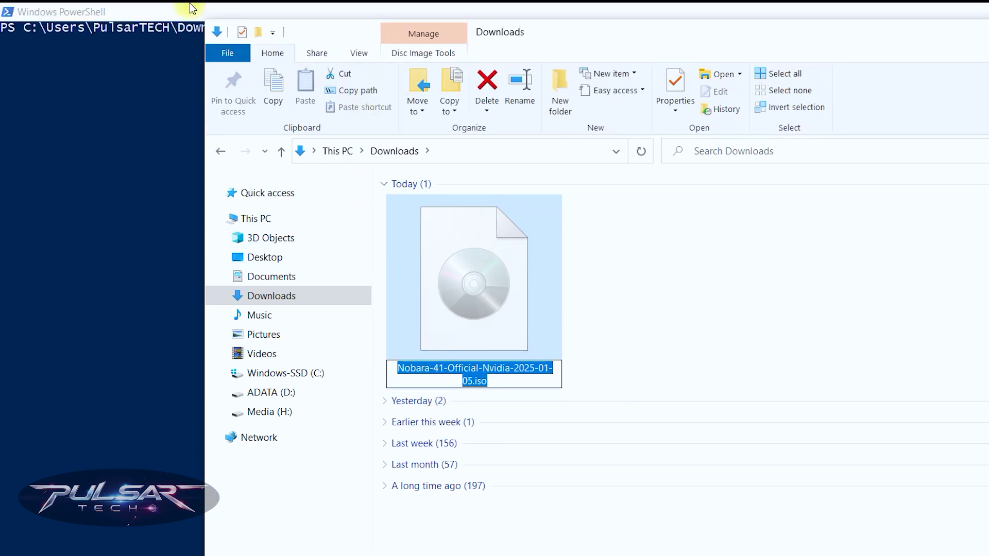
Step: Run CertUtil -hashfile Nobara-41-Official-Nvidia-2025-01-05.iso SHA256 in PowerShell
click(190, 3)
text(CertUtil)
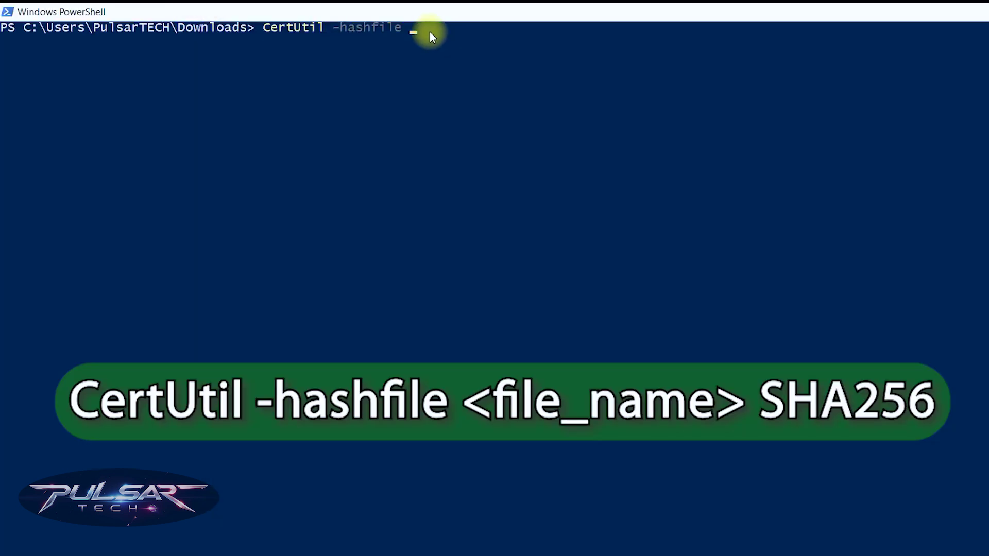
text( -hashfile)
key(ctrl+v)
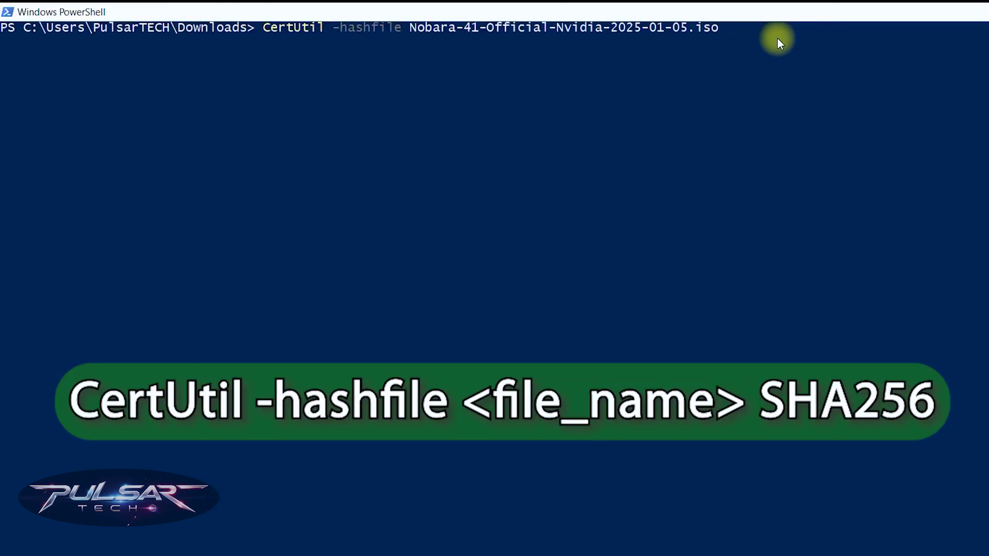
text(SHA256)
key(Return)
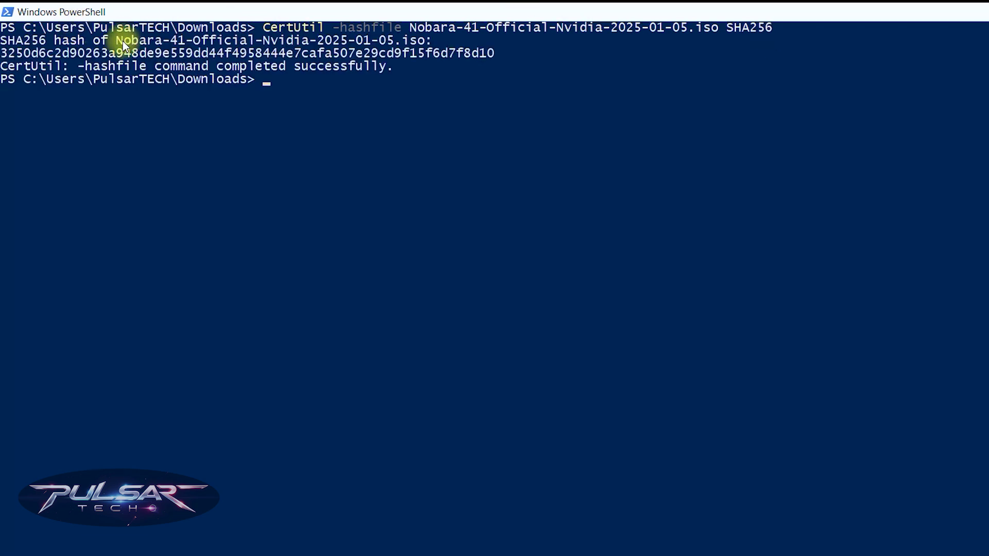
Step: Select and copy the computed SHA256 hash from the command output
drag(123, 41, 412, 39)
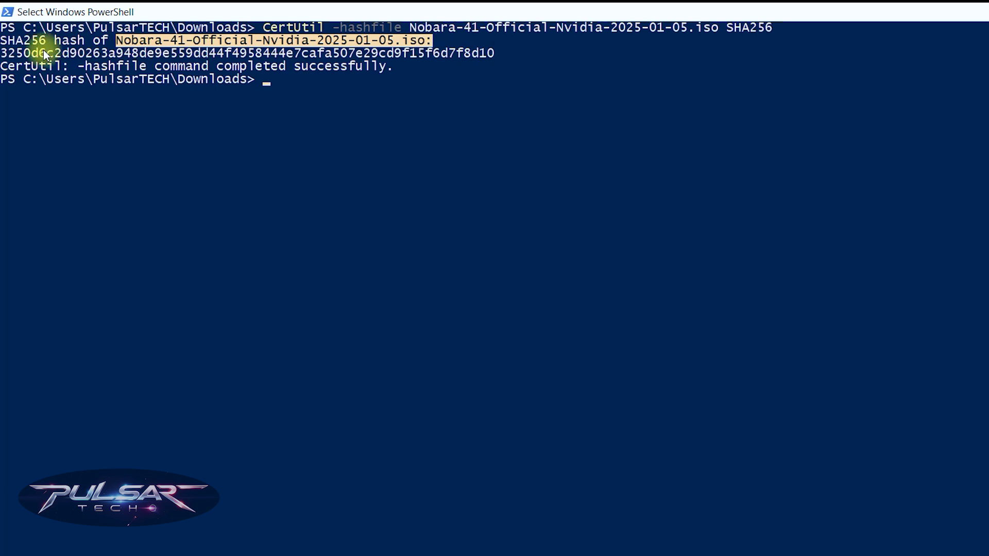
drag(3, 54, 484, 54)
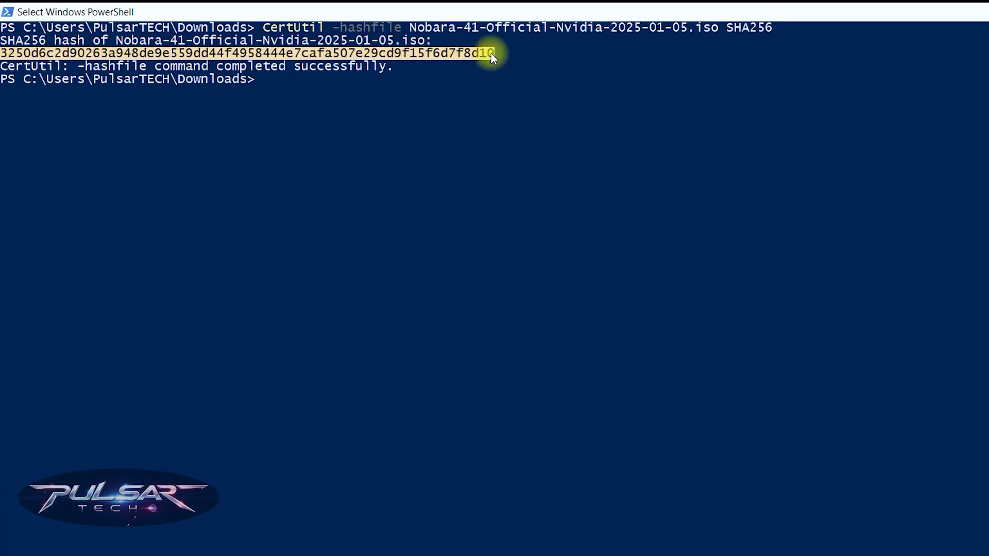
right_click(491, 53)
scroll(380, 185, down, 12)
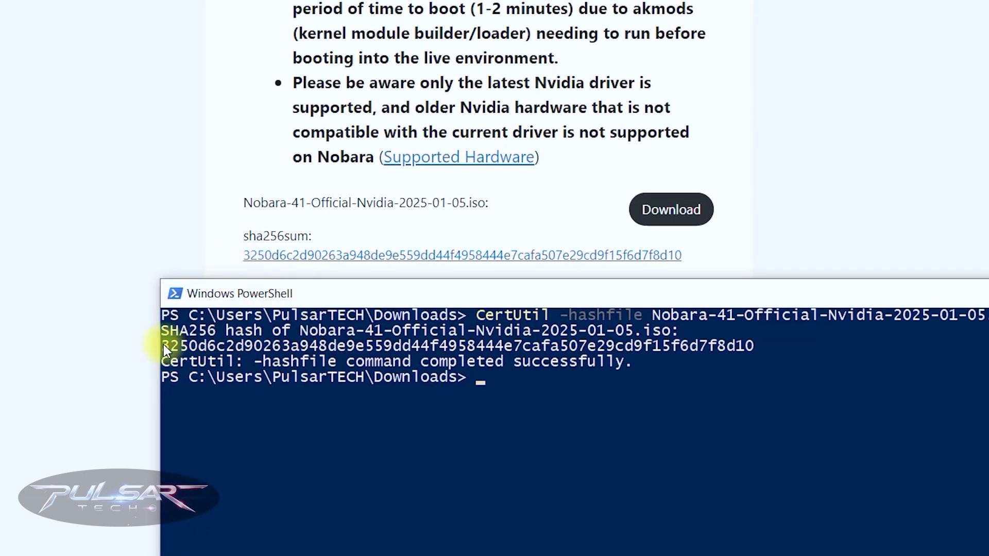
Step: Highlight the computed hash line to compare it against the website's sha256sum
drag(163, 344, 760, 346)
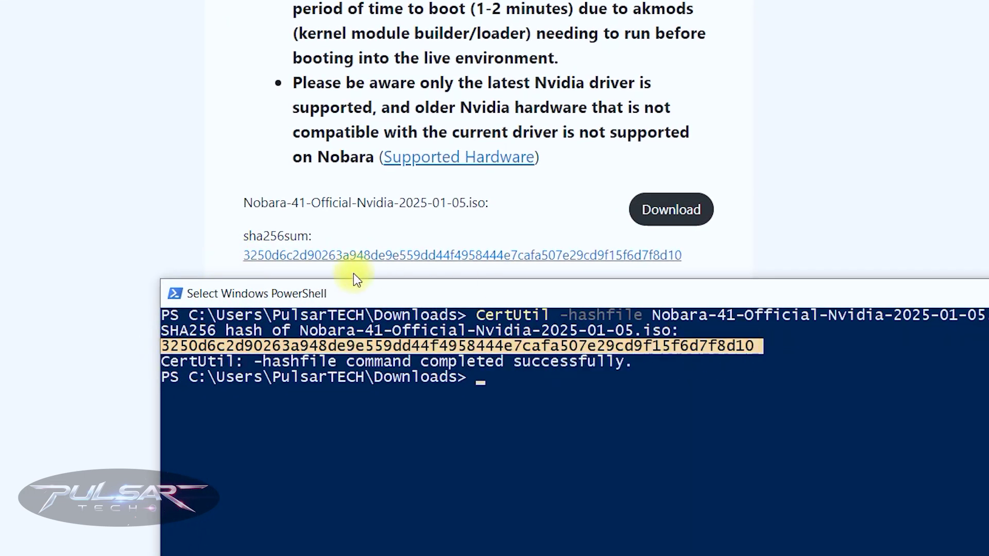
click(184, 346)
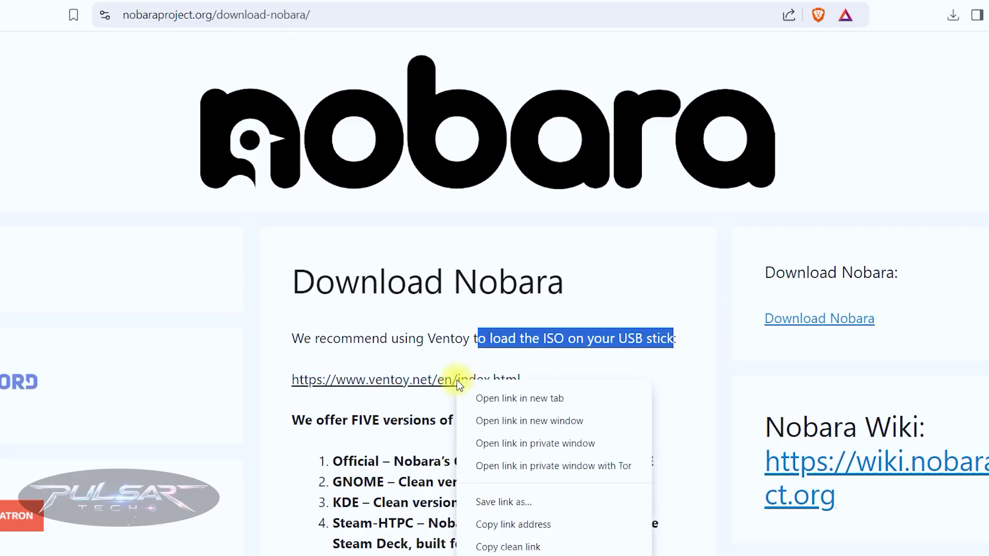
Step: Open the Ventoy site in a new tab and save ventoy-1.0.99-windows.zip to Downloads
click(478, 399)
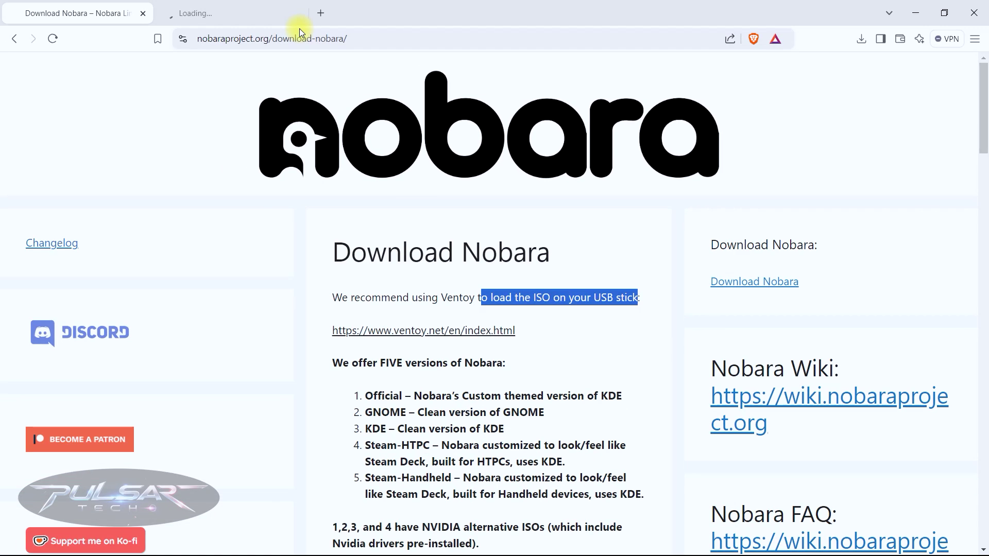
click(214, 14)
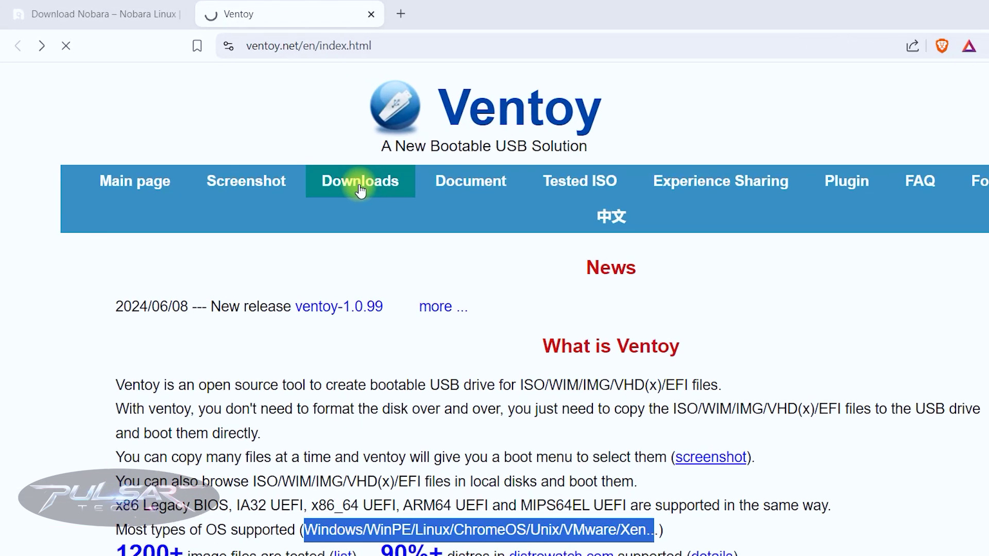
click(360, 191)
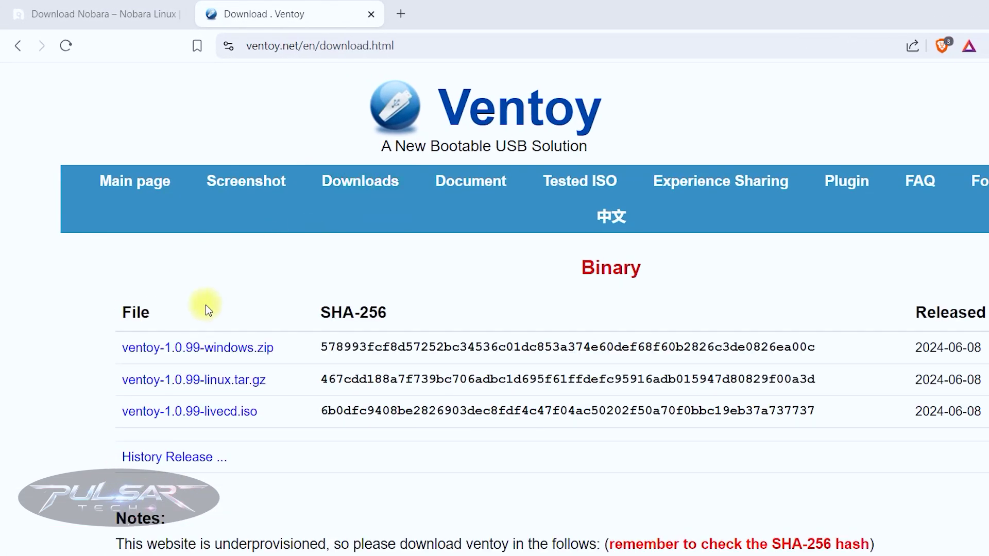
click(193, 350)
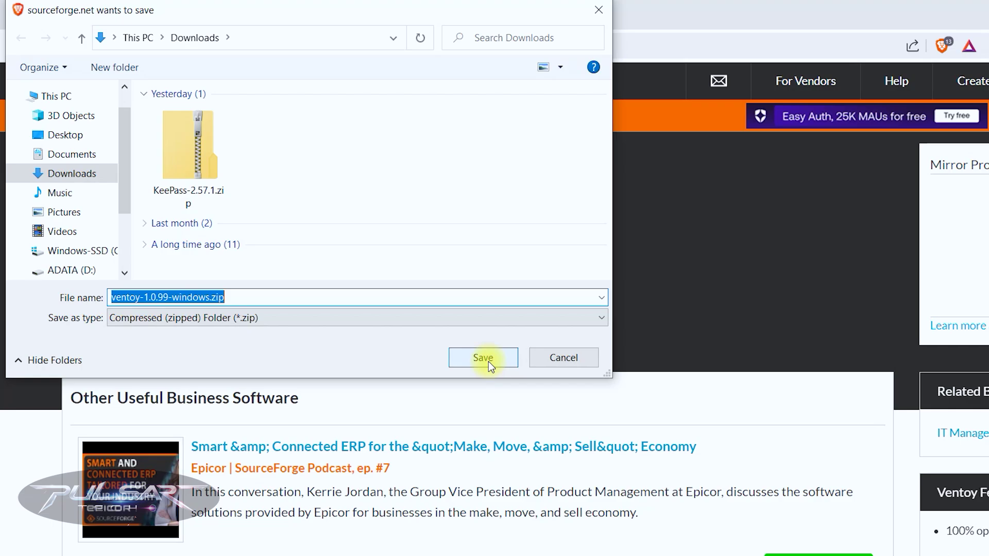
click(484, 359)
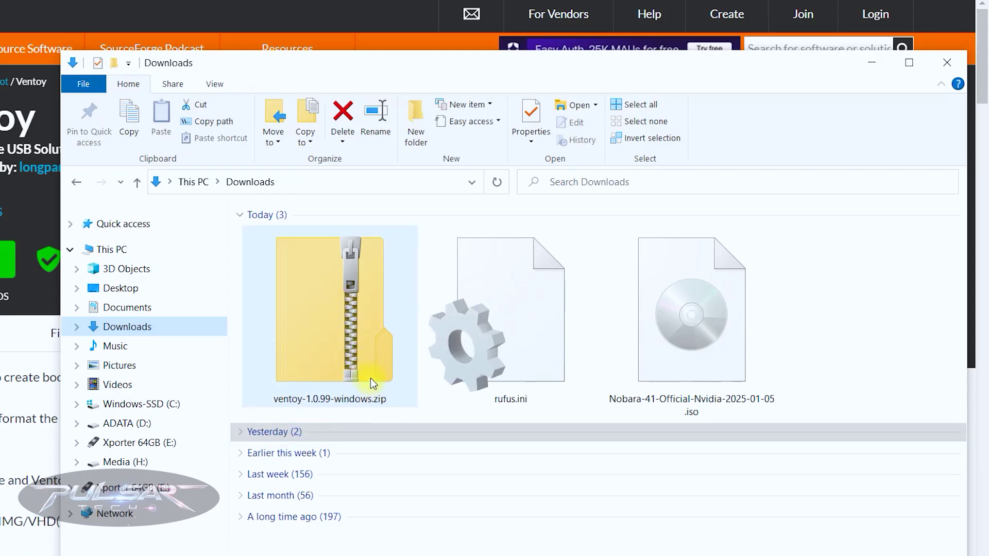
Step: Extract ventoy-1.0.99-windows.zip with 7-Zip into a ventoy-1.0.99-windows folder
right_click(315, 272)
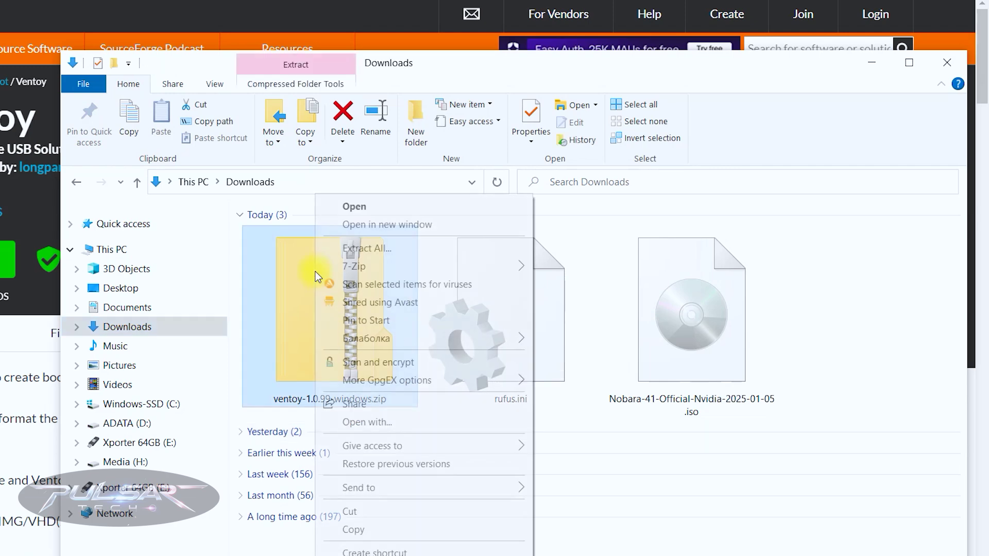
mouse_move(354, 266)
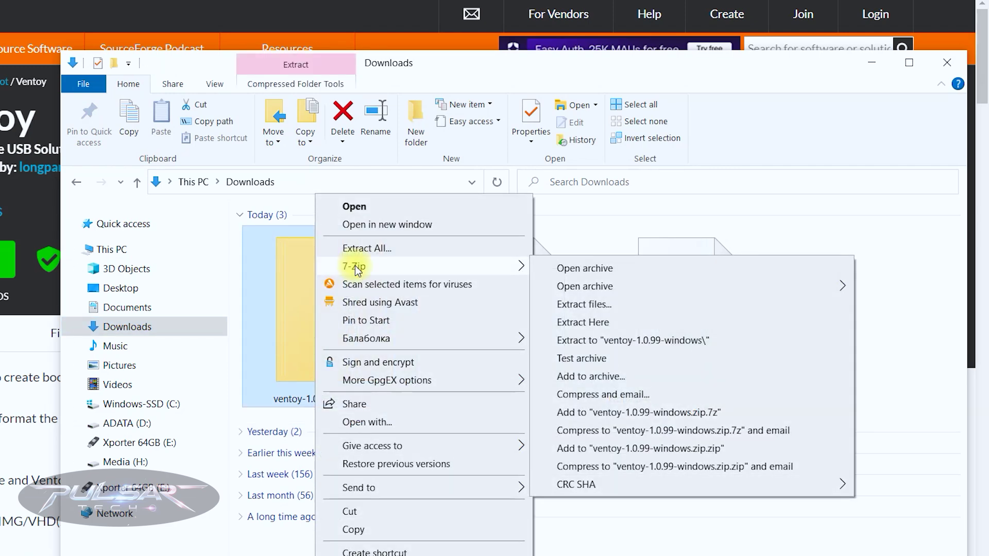
click(569, 304)
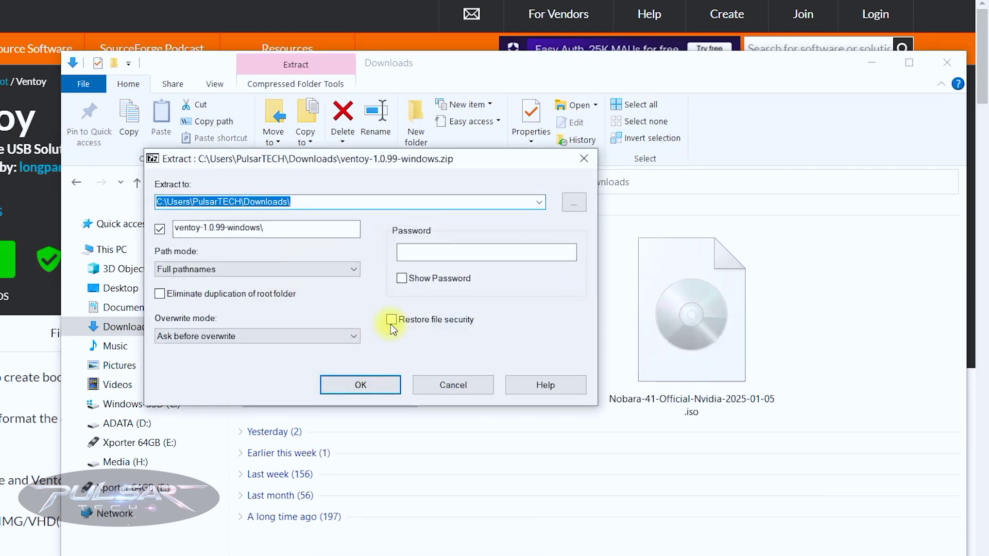
click(363, 388)
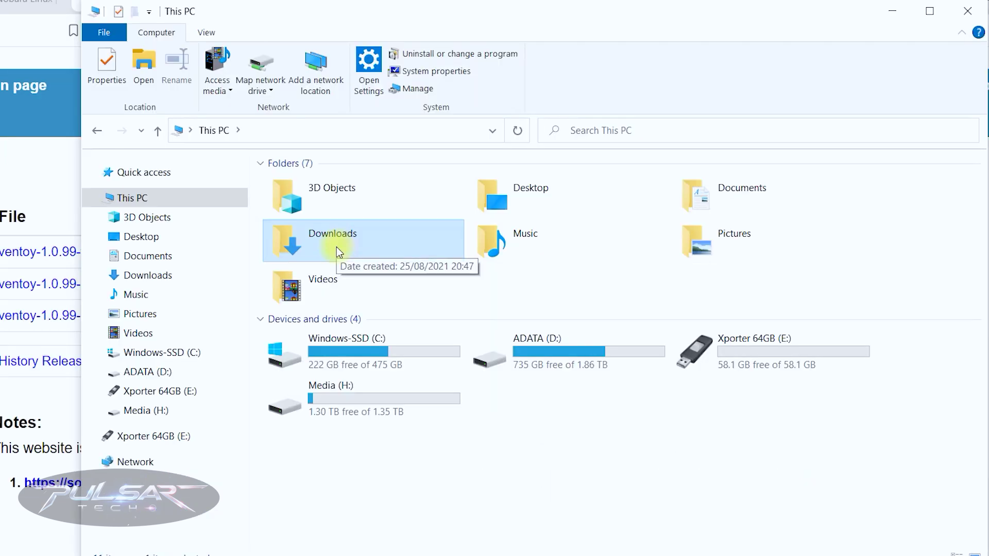
Step: Open PowerShell in Downloads and run CertUtil -hashfile ventoy-1.0.99-windows.zip SHA256
shift+right_click(335, 246)
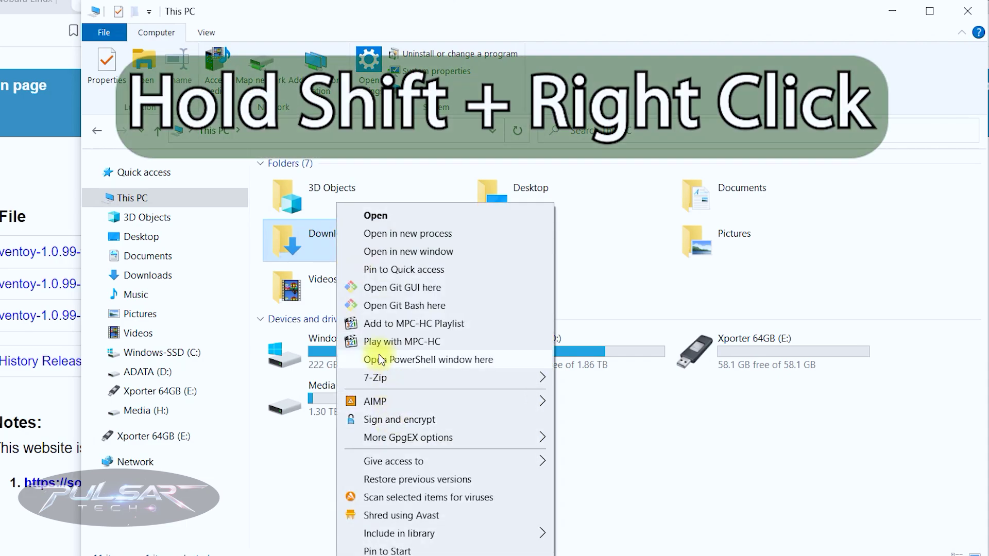
click(379, 361)
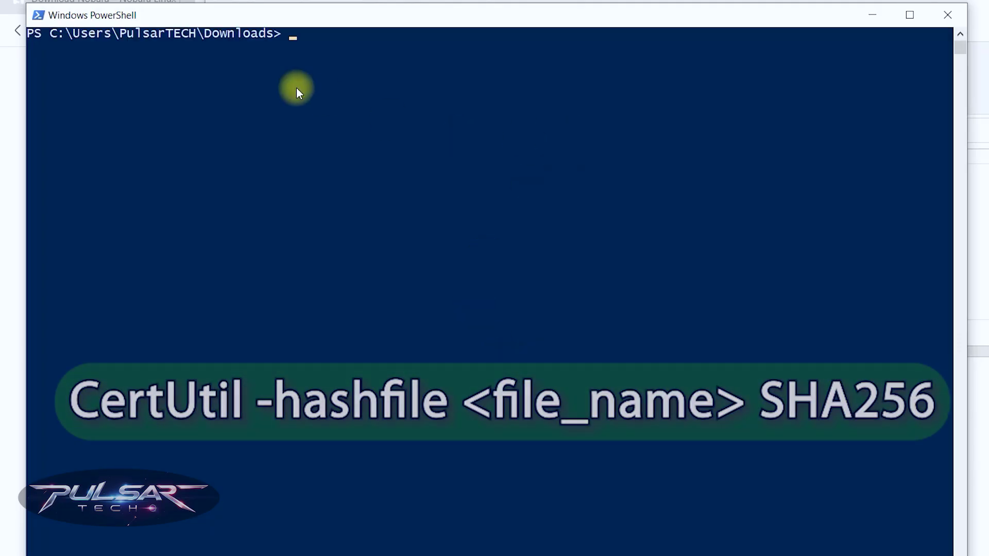
text(CertUtil)
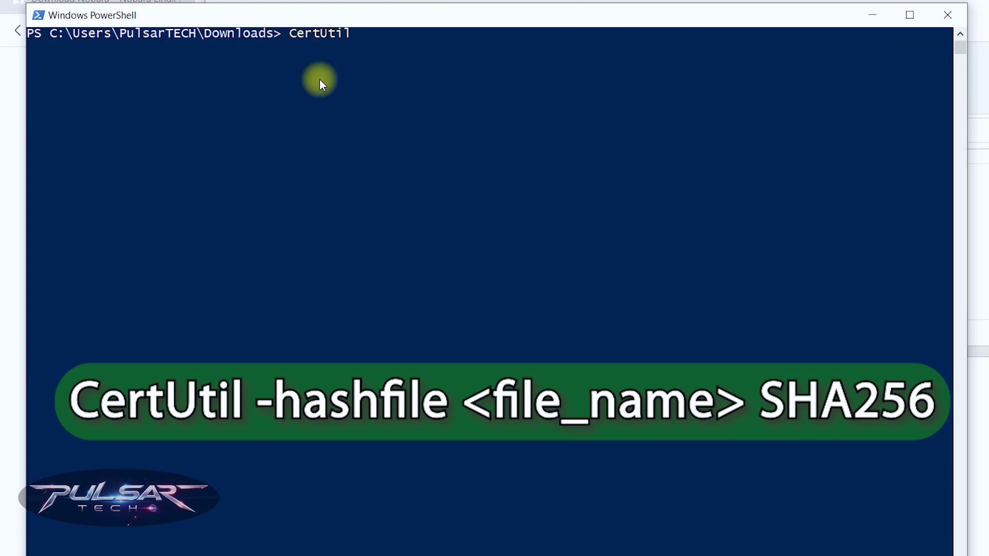
text( -hashfi)
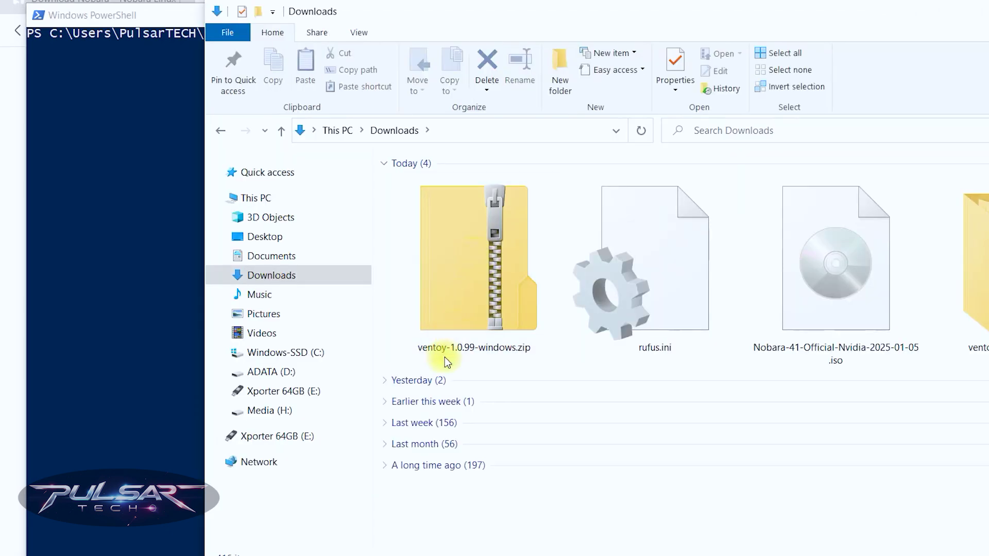
click(444, 349)
click(443, 350)
right_click(444, 348)
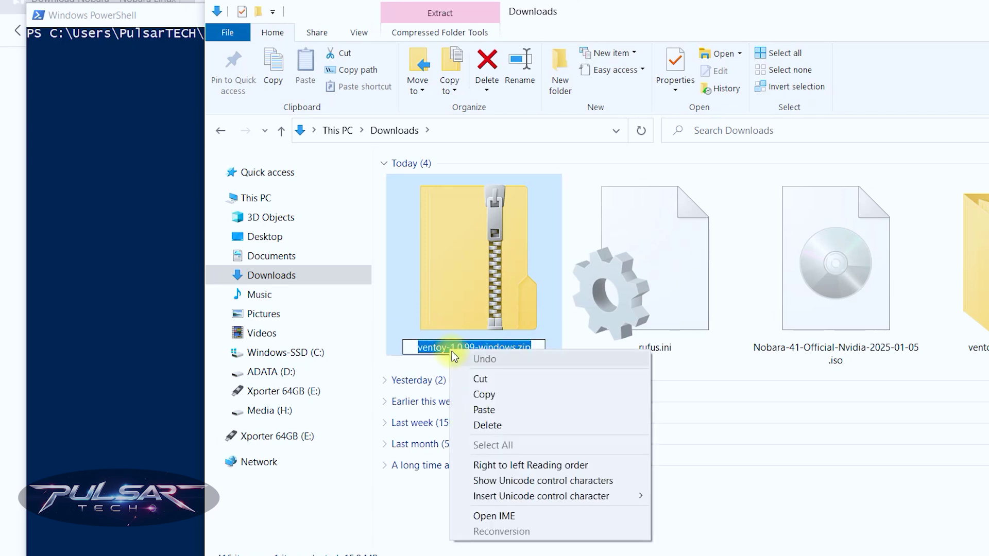
click(466, 394)
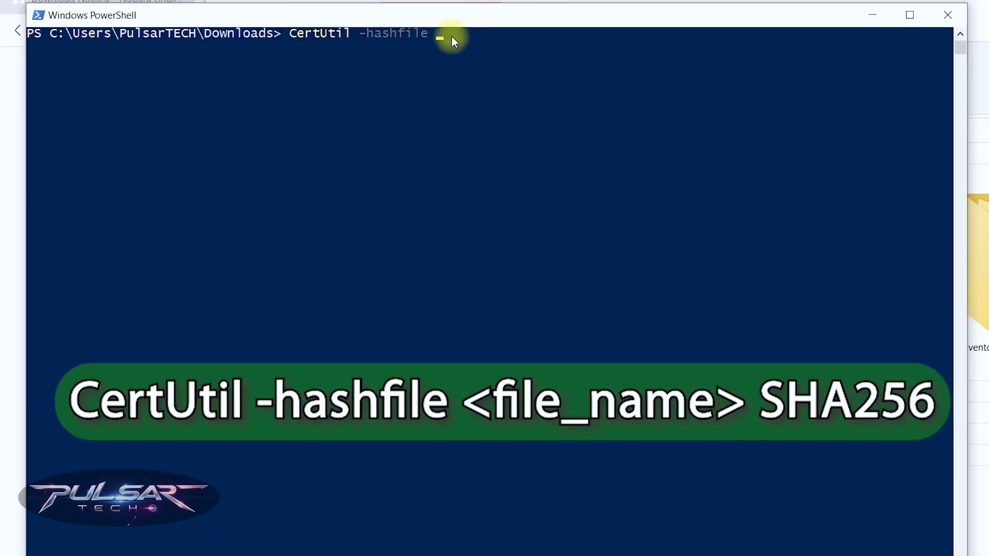
key(ctrl+v)
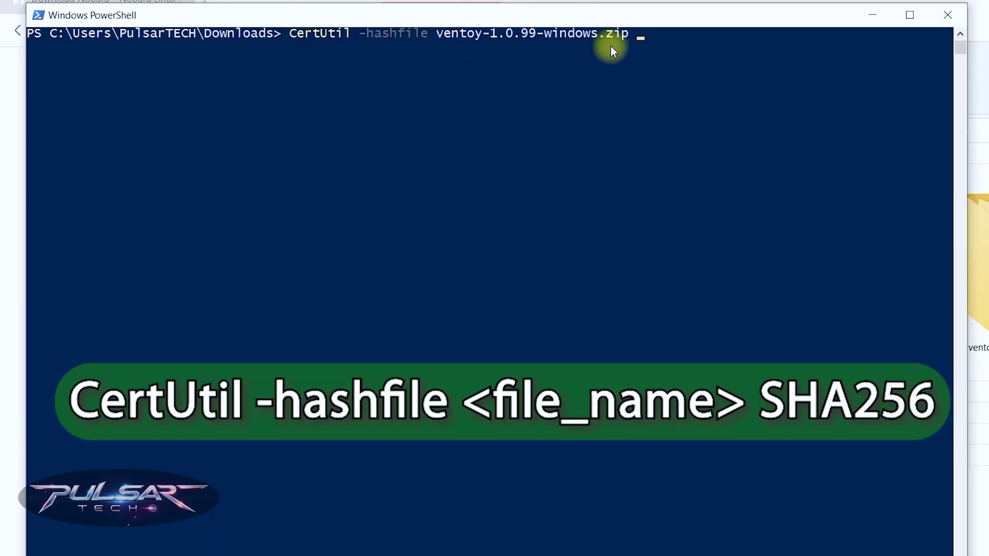
text(SHA256)
key(Return)
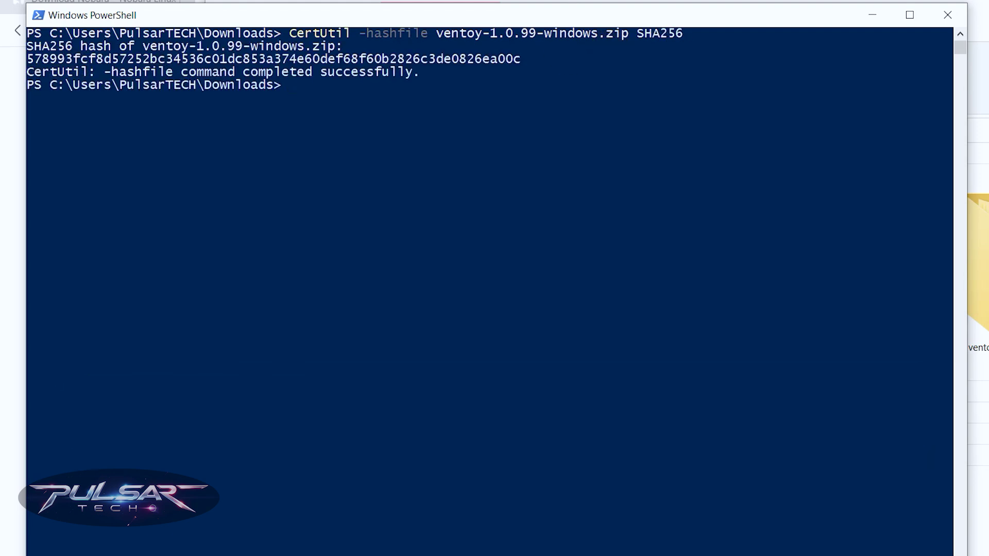
Step: Line up the computed hash directly under the download page's published SHA256 value
drag(415, 6, 660, 276)
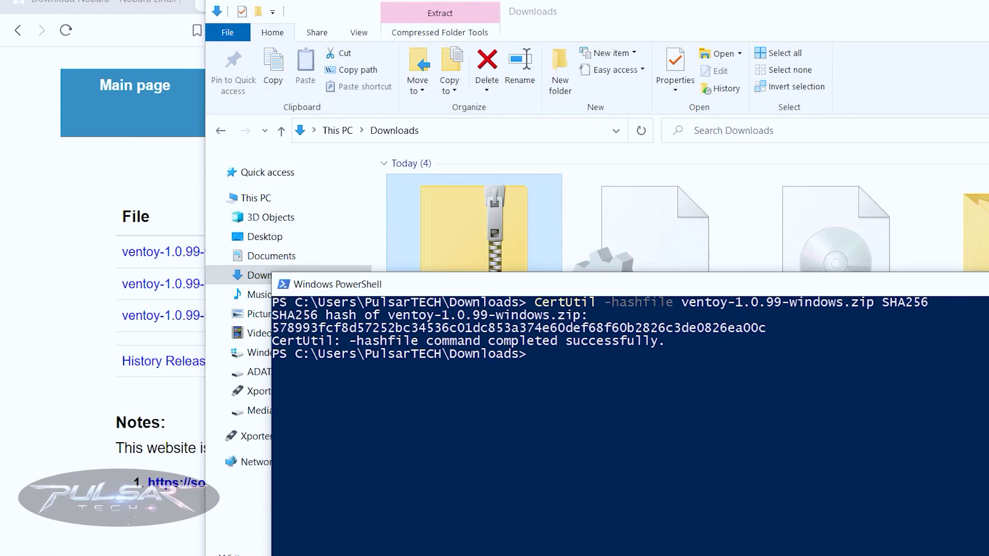
key(alt+Tab)
key(alt+Tab)
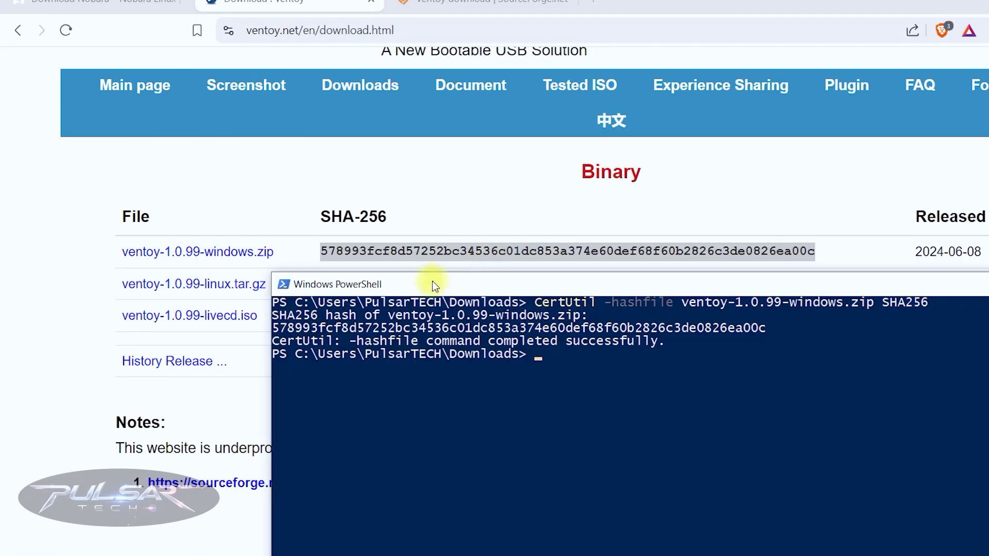
drag(432, 280, 475, 284)
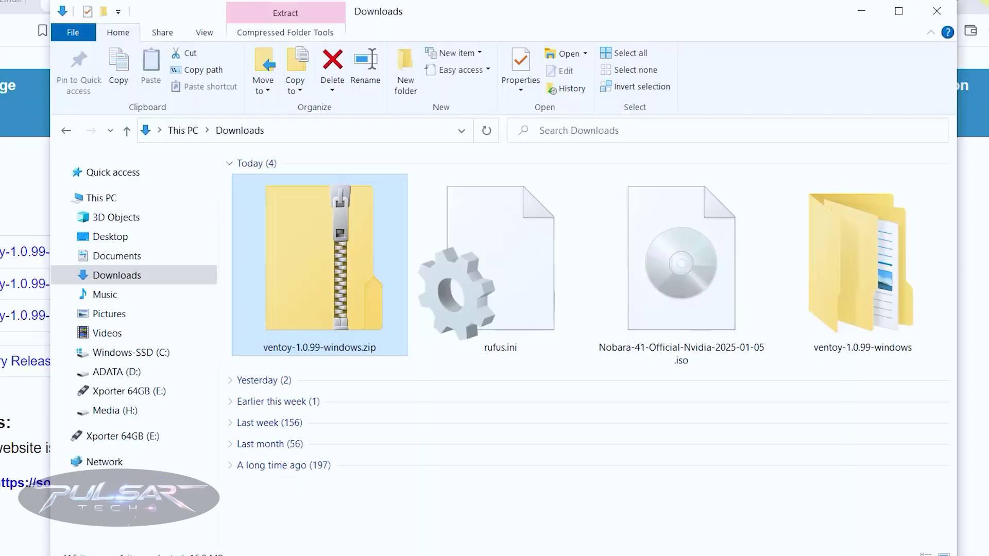
Step: Open the extracted ventoy-1.0.99-windows\ventoy-1.0.99 folder
click(864, 289)
double_click(813, 273)
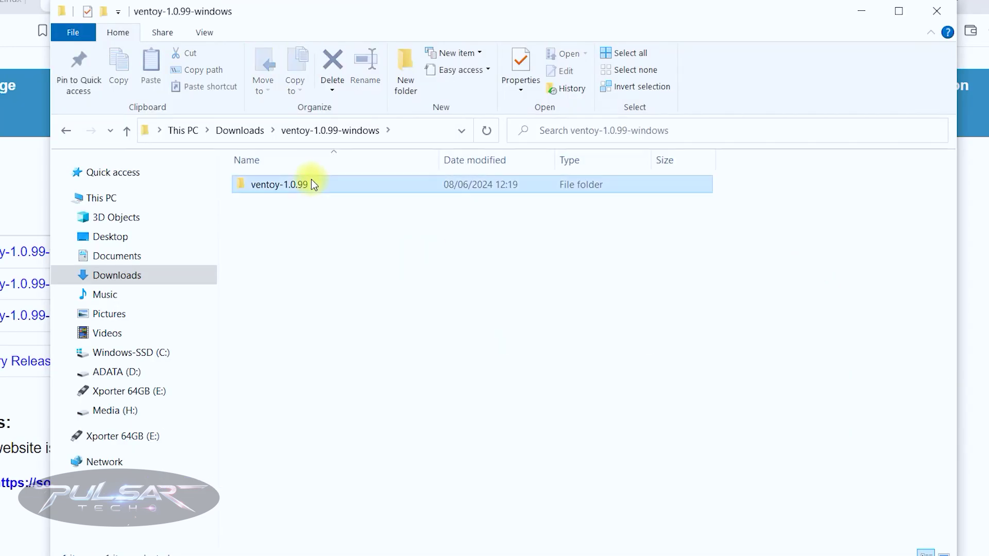
double_click(311, 185)
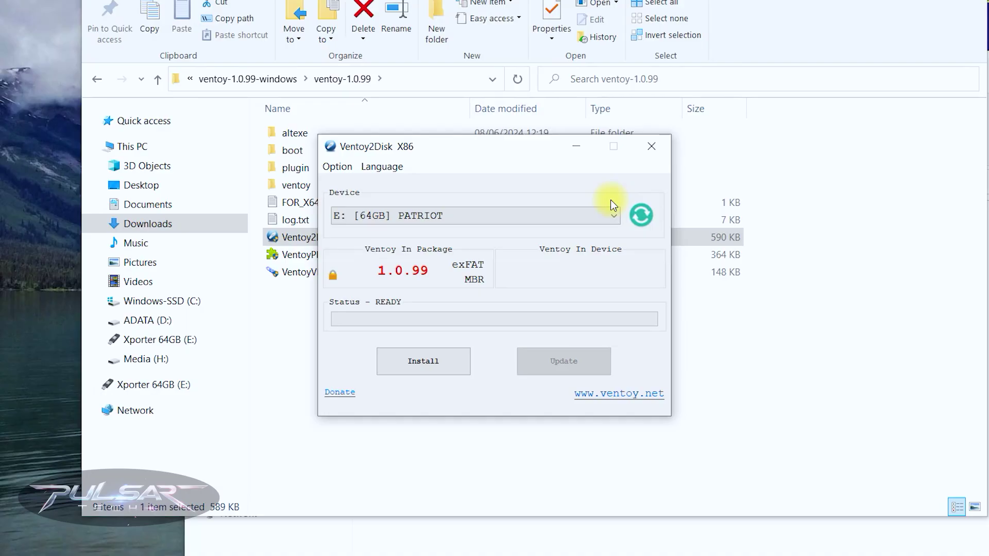
Step: Install Ventoy to the 64GB PATRIOT drive E:, accepting both formatting warnings
click(607, 219)
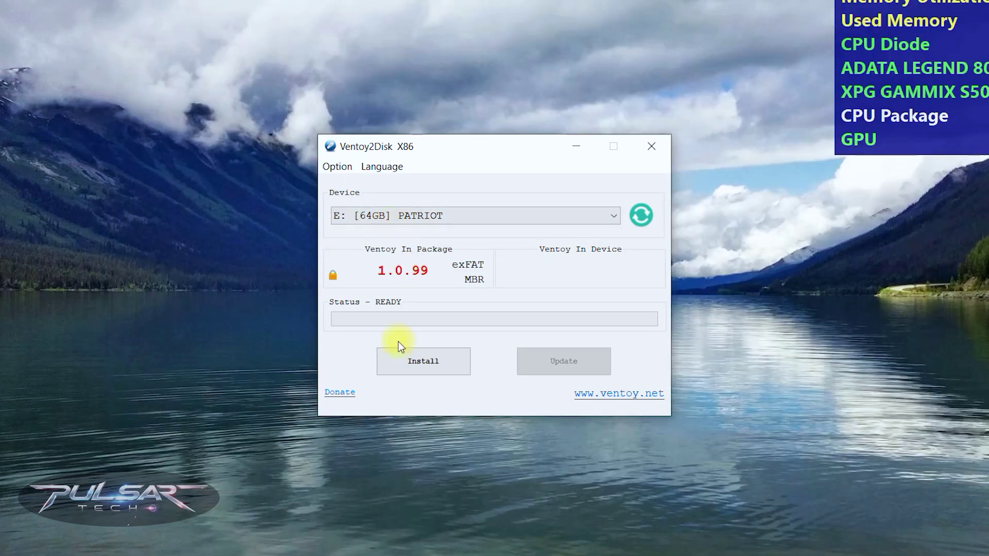
click(421, 367)
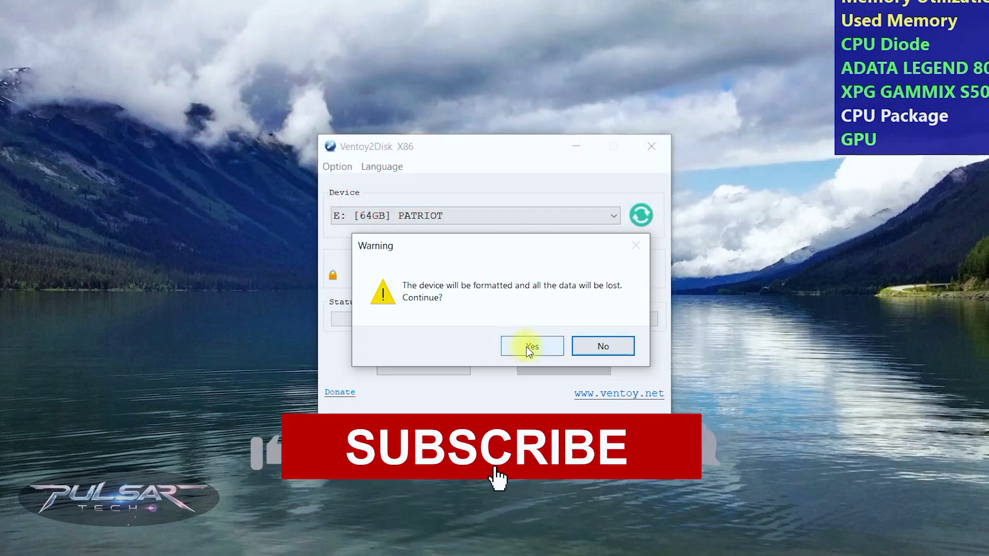
click(526, 347)
click(526, 347)
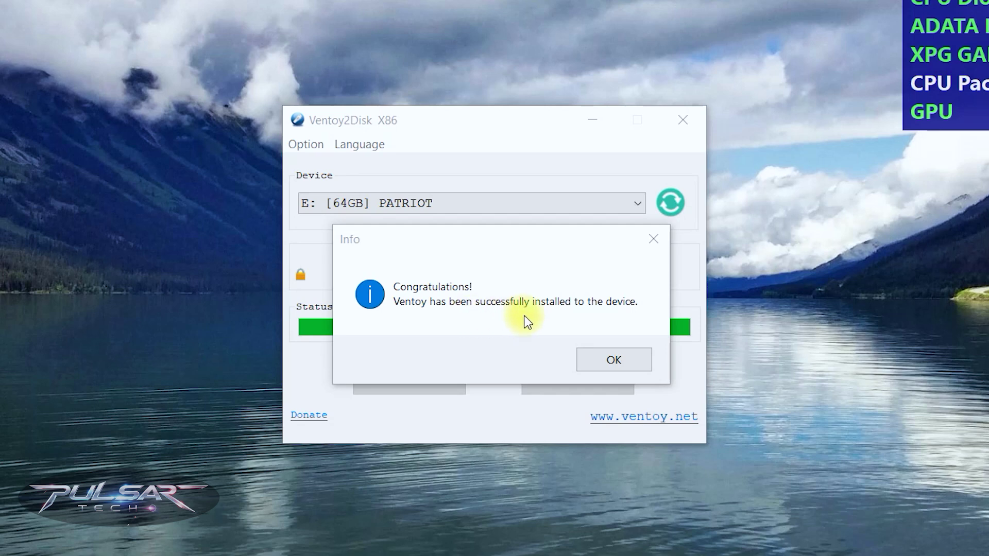
Step: Paste the Nobara 41 ISO onto Ventoy (E:) and boot the laptop from USB HDD: PATRIOT
click(605, 362)
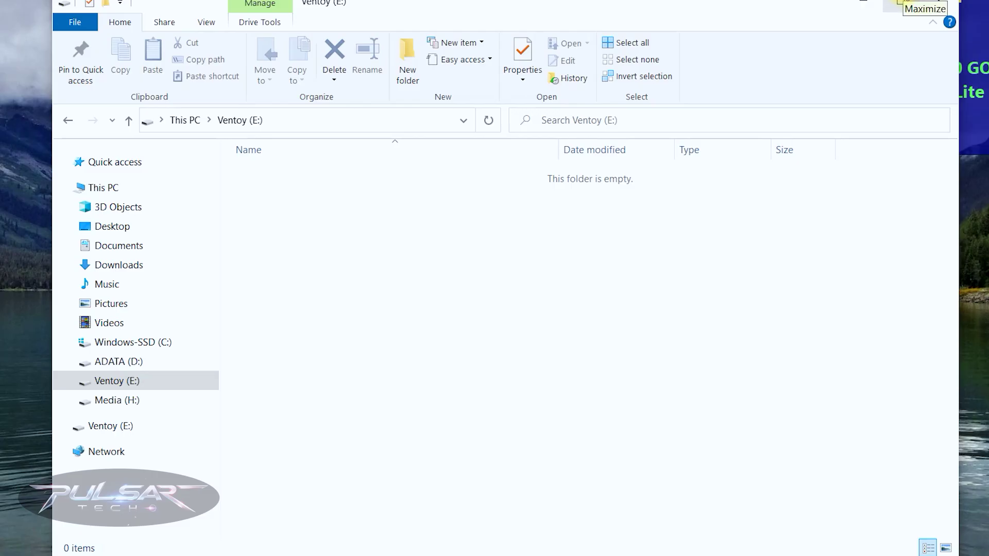
right_click(343, 243)
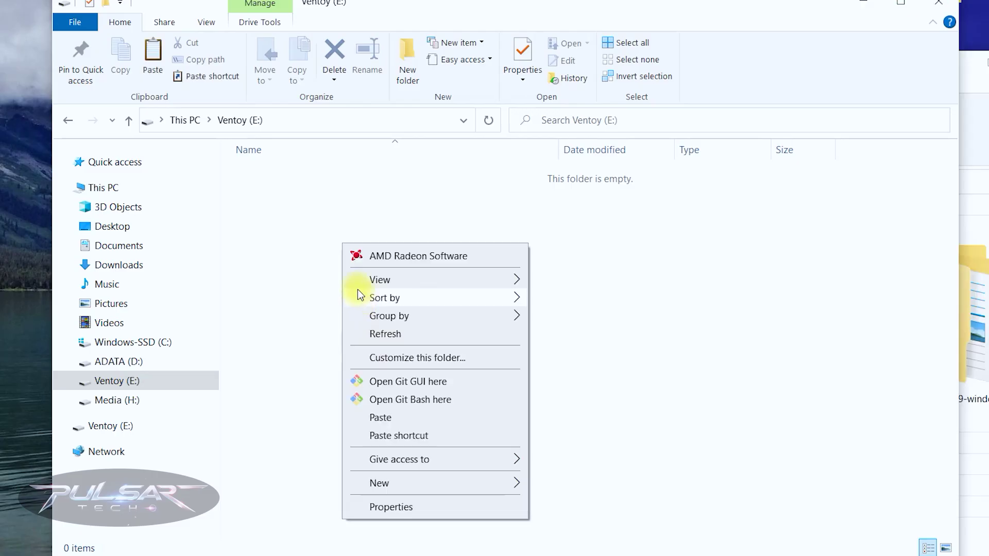
click(368, 415)
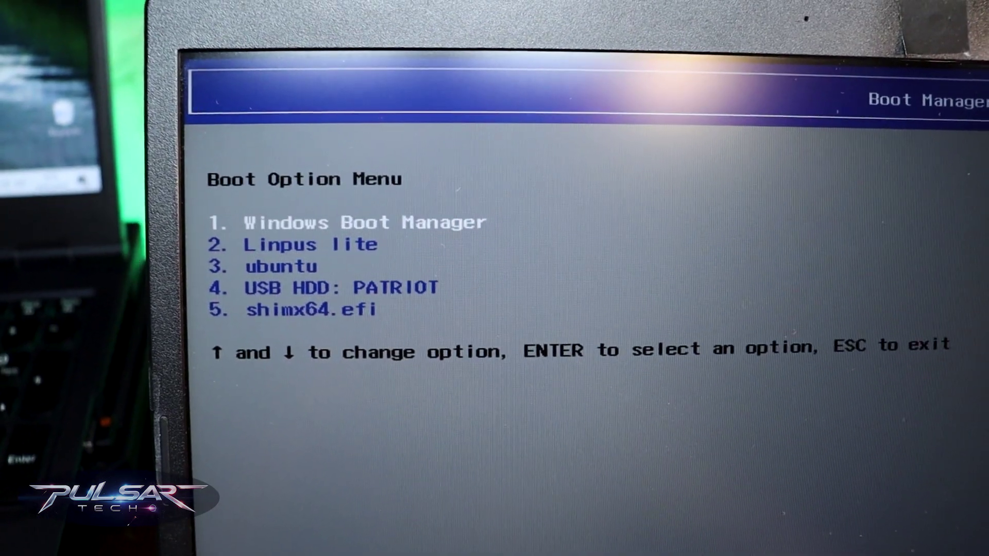
key(Down)
key(Down)
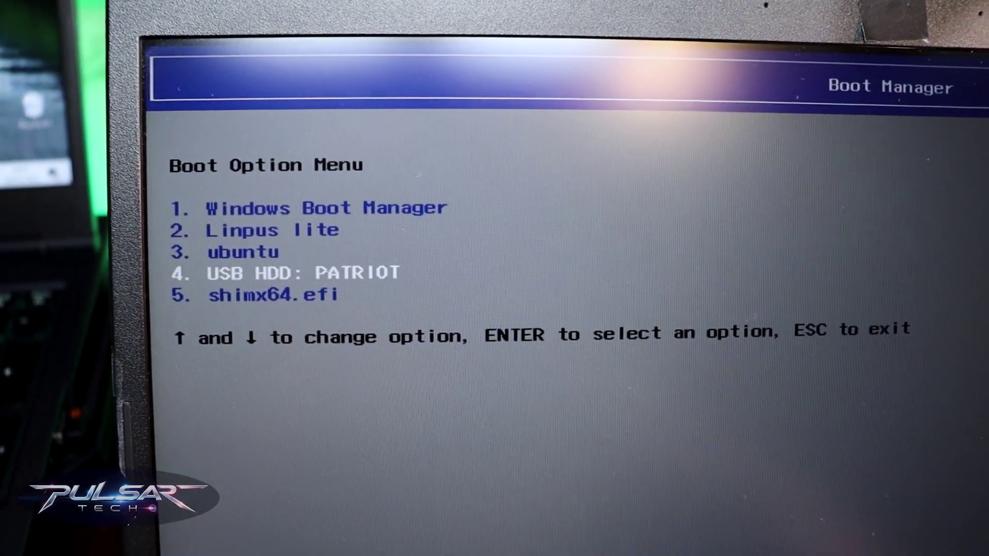
key(Return)
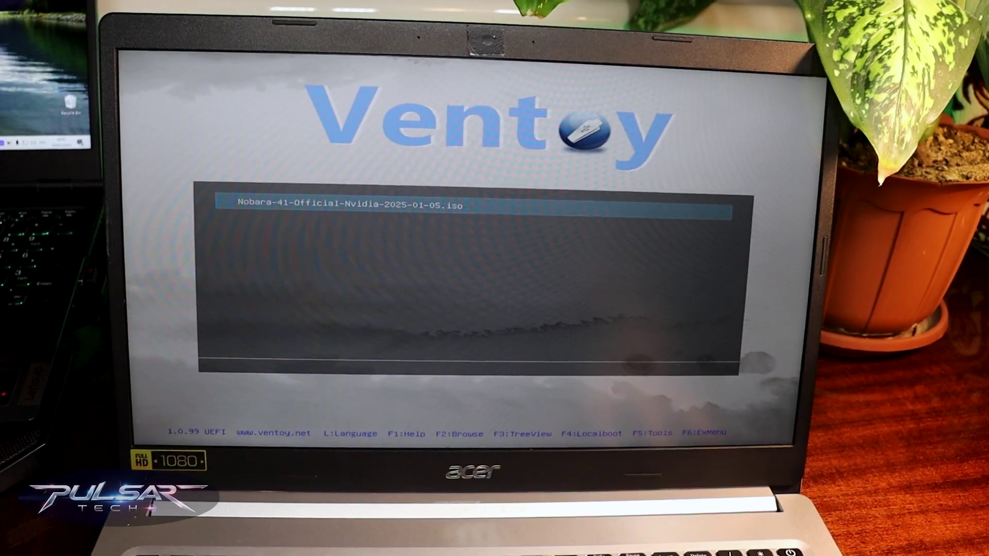
Step: Boot the Nobara-41-Official-Nvidia-2025-01-05 ISO entry in normal mode
key(Return)
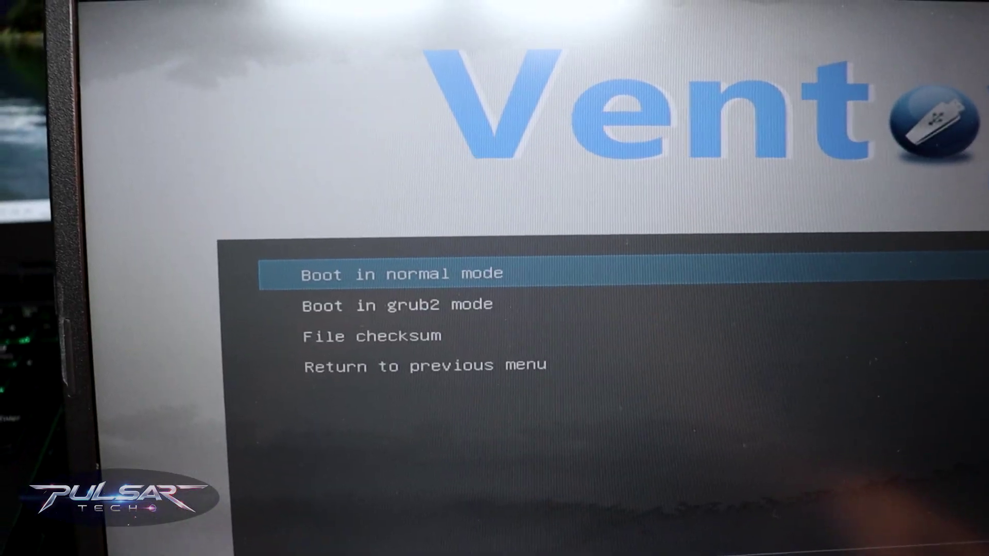
key(Return)
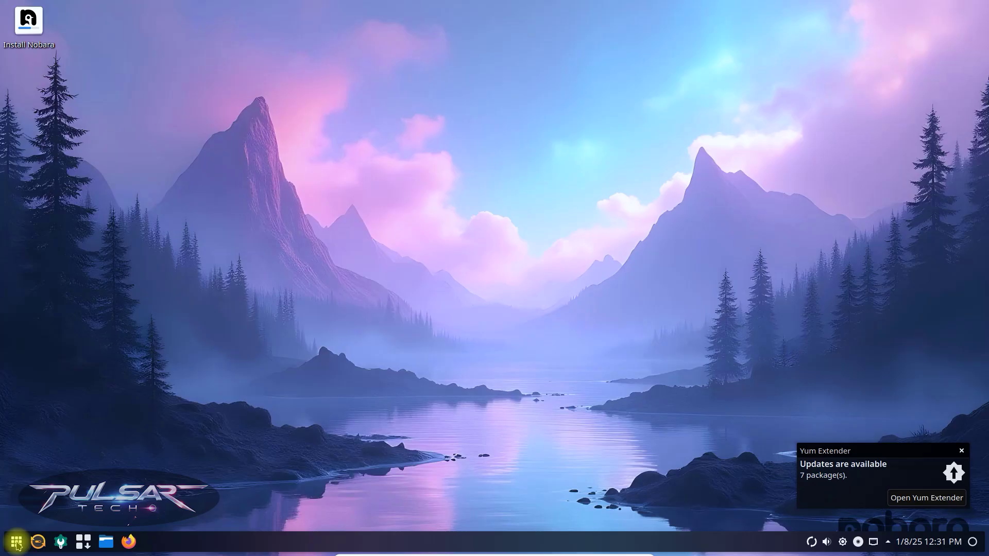
click(17, 542)
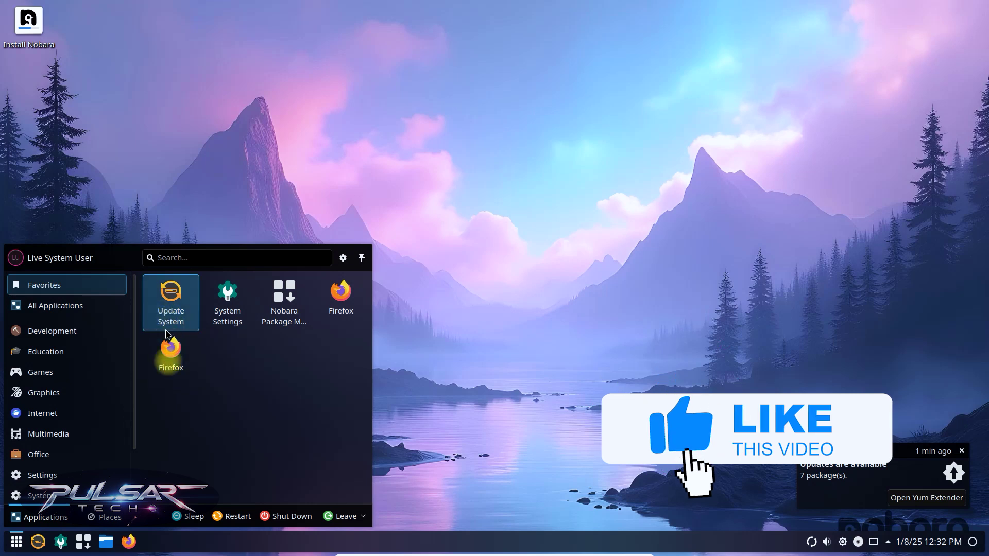
click(40, 306)
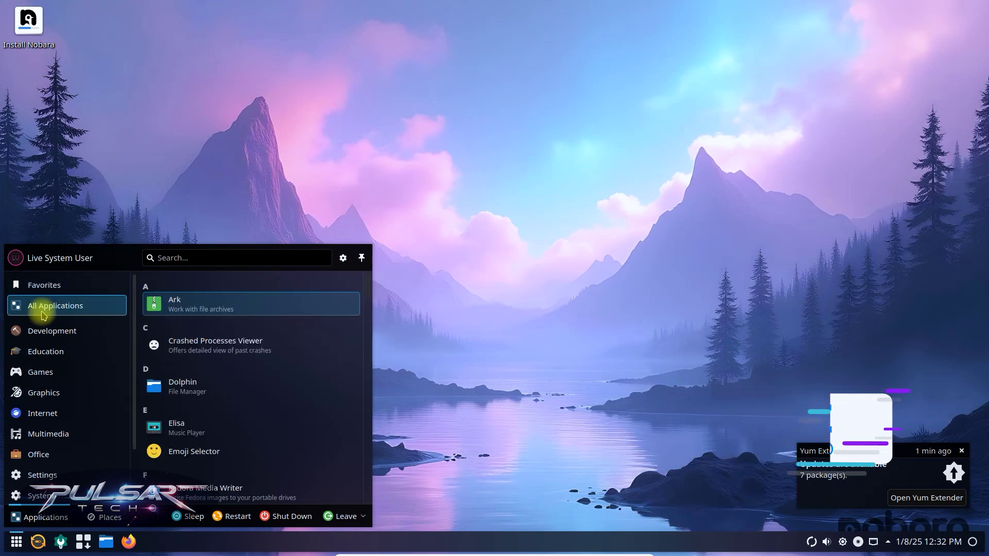
scroll(229, 389, down, 5)
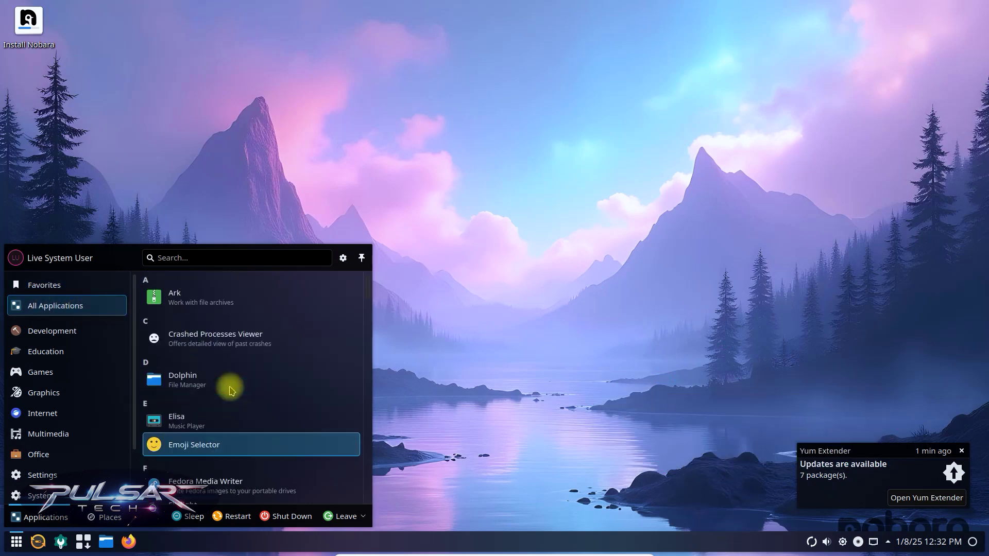
scroll(230, 390, down, 8)
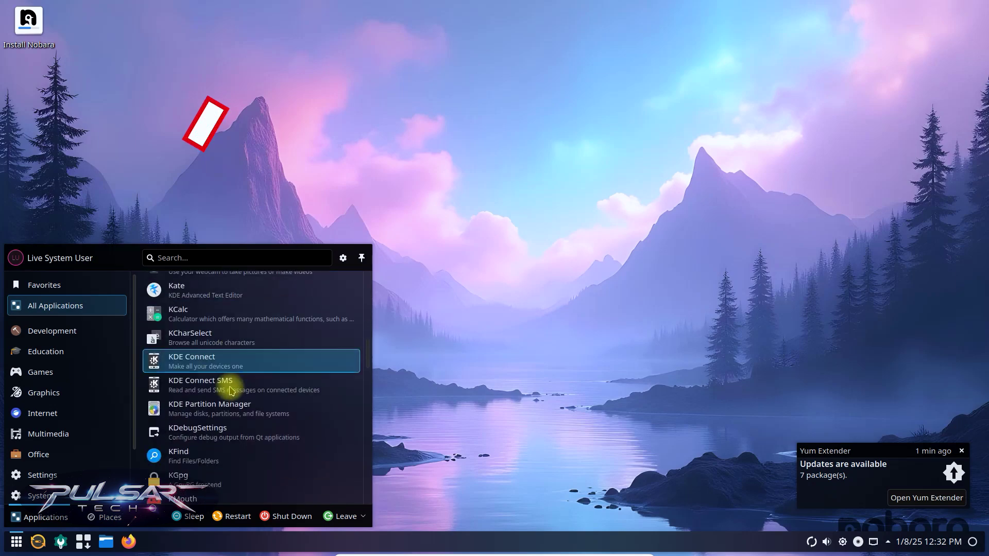
scroll(229, 391, down, 10)
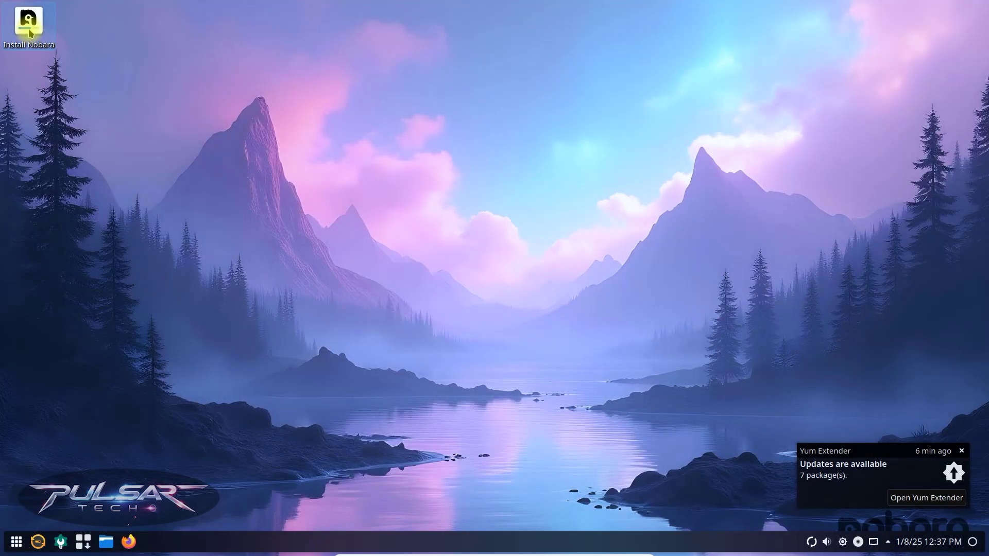
Step: Launch the Nobara installer and accept American English, the default location and keyboard layout
double_click(29, 26)
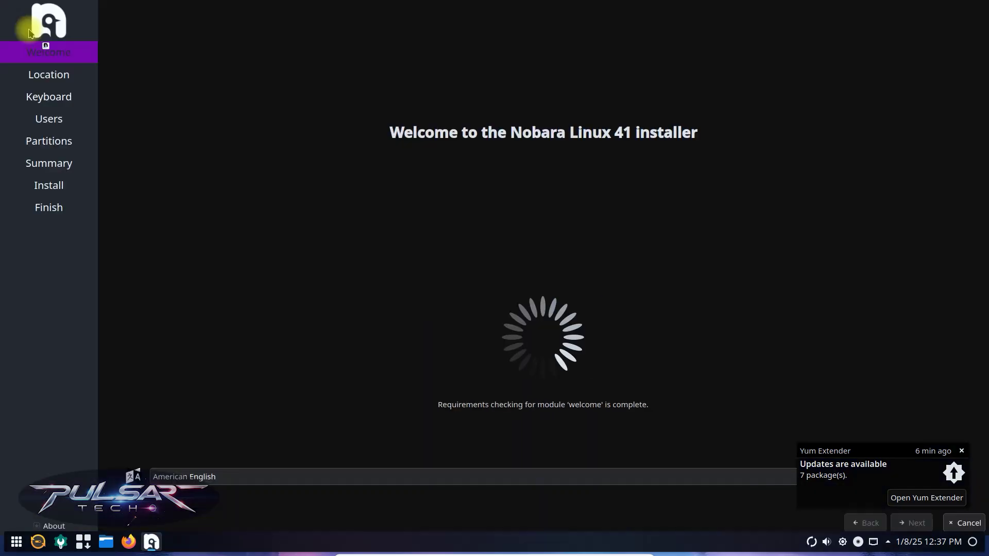
click(962, 452)
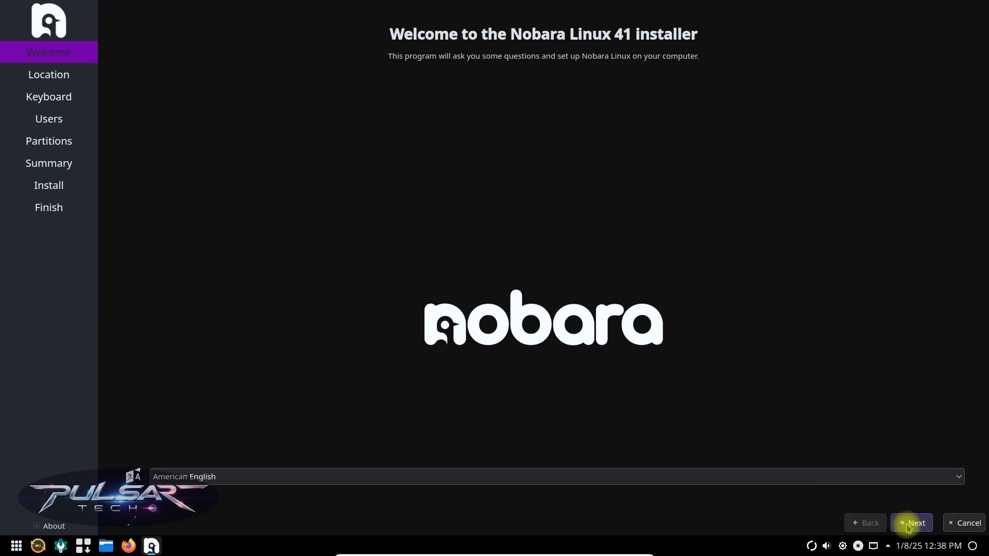
click(910, 523)
click(913, 523)
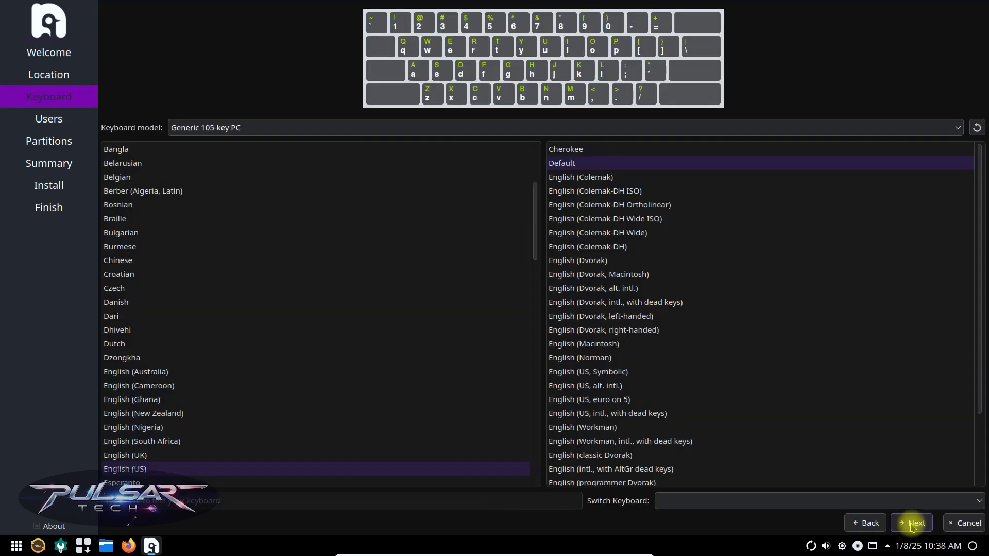
click(912, 523)
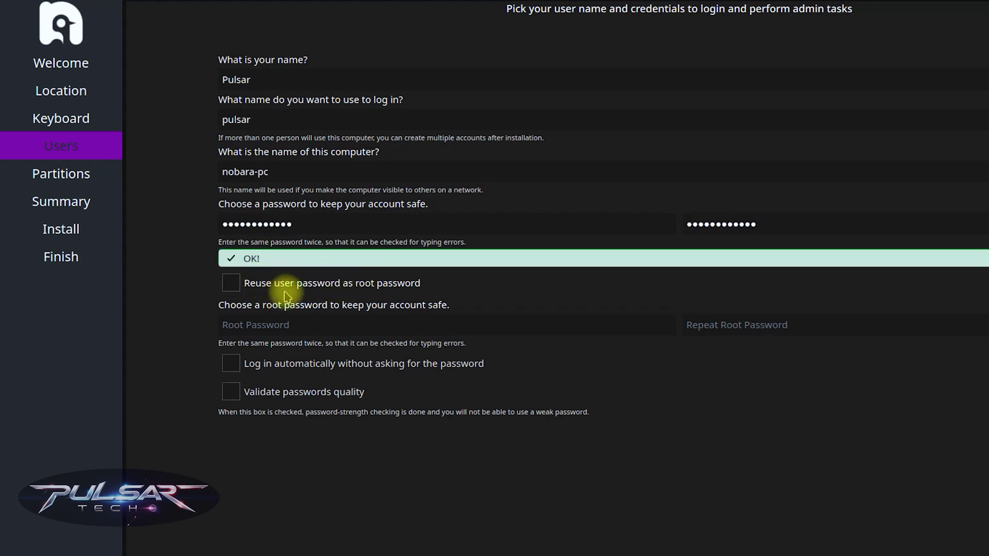
Step: Reuse the user password as the root password and continue to partitioning
click(230, 283)
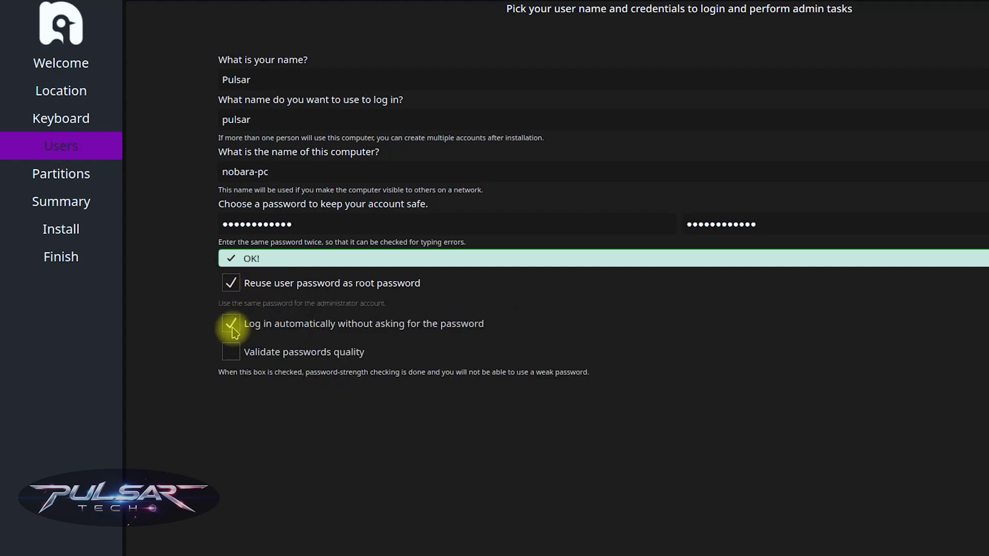
click(909, 523)
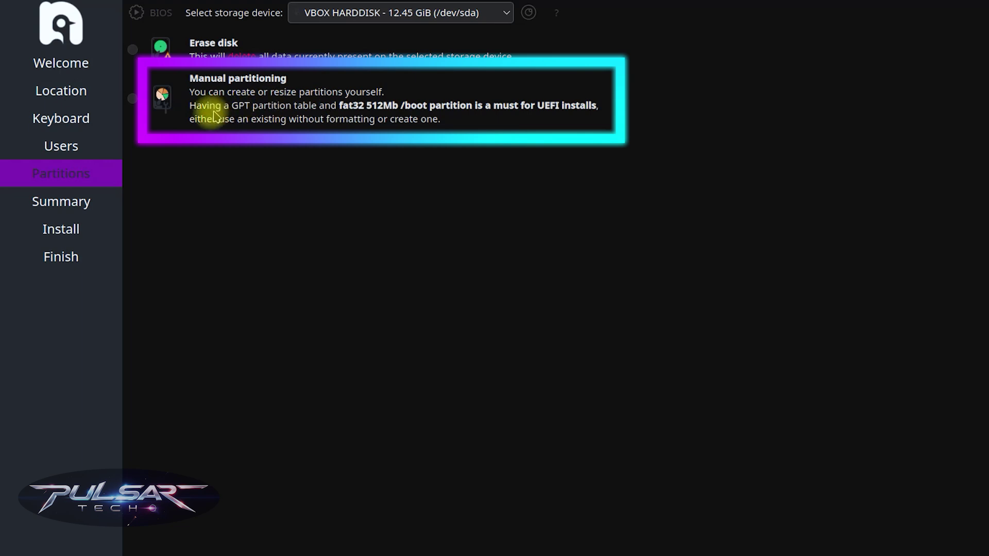
Step: Erase the 12.45 GiB VBOX HARDDISK with no swap, ext4, and bootloader on the MBR
click(132, 52)
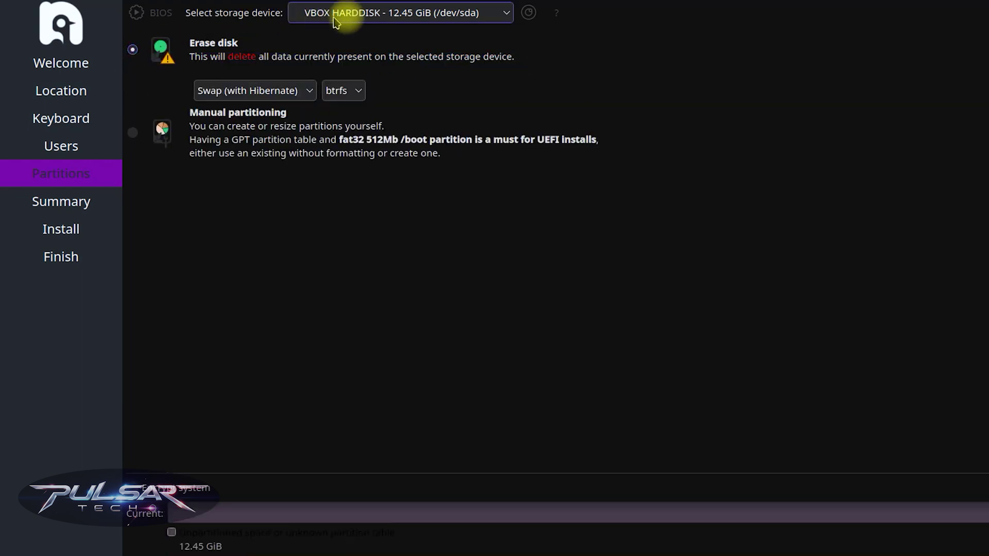
click(432, 15)
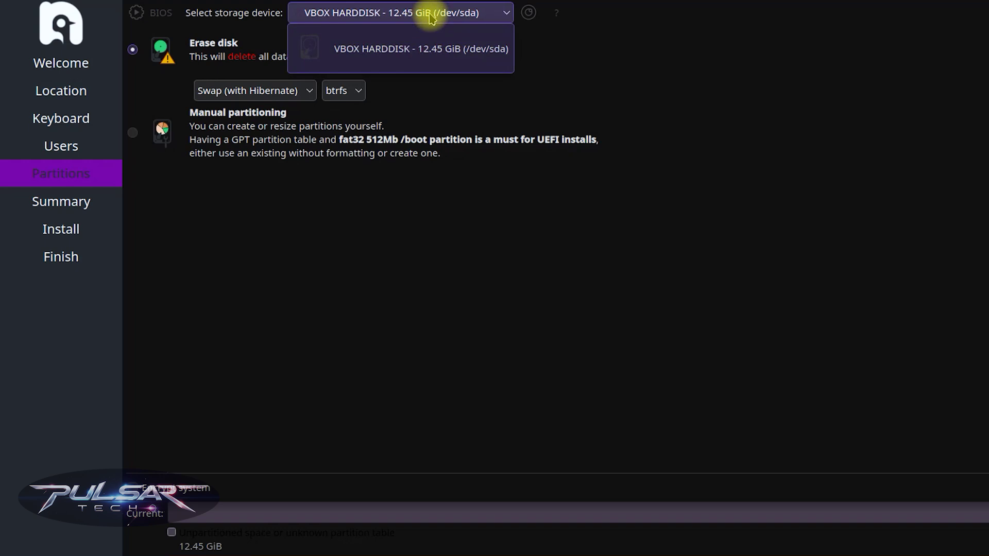
click(432, 16)
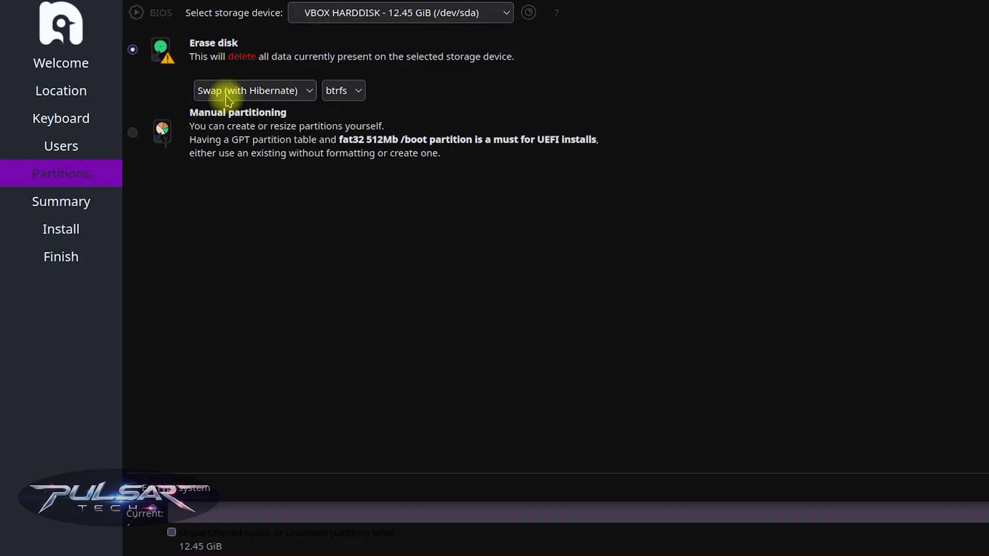
click(228, 98)
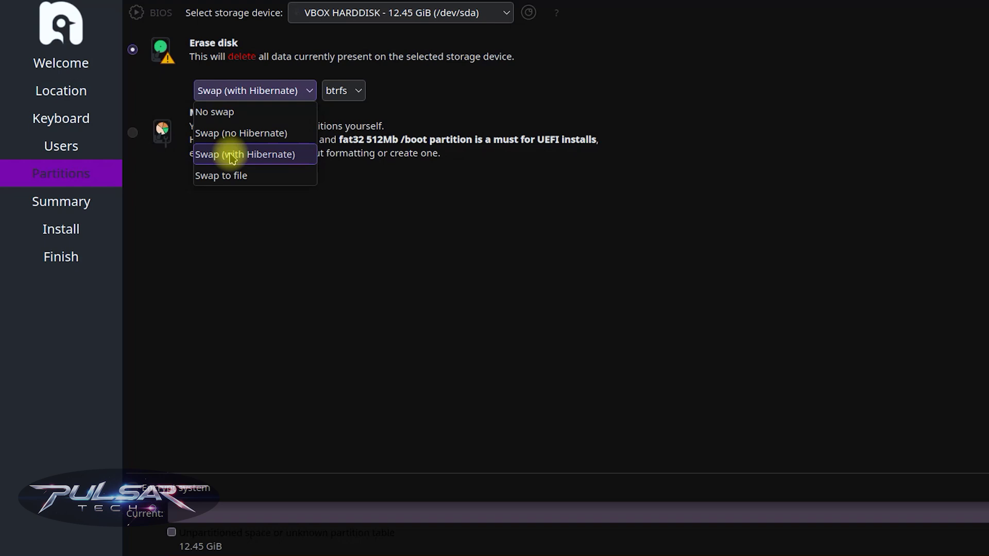
click(218, 113)
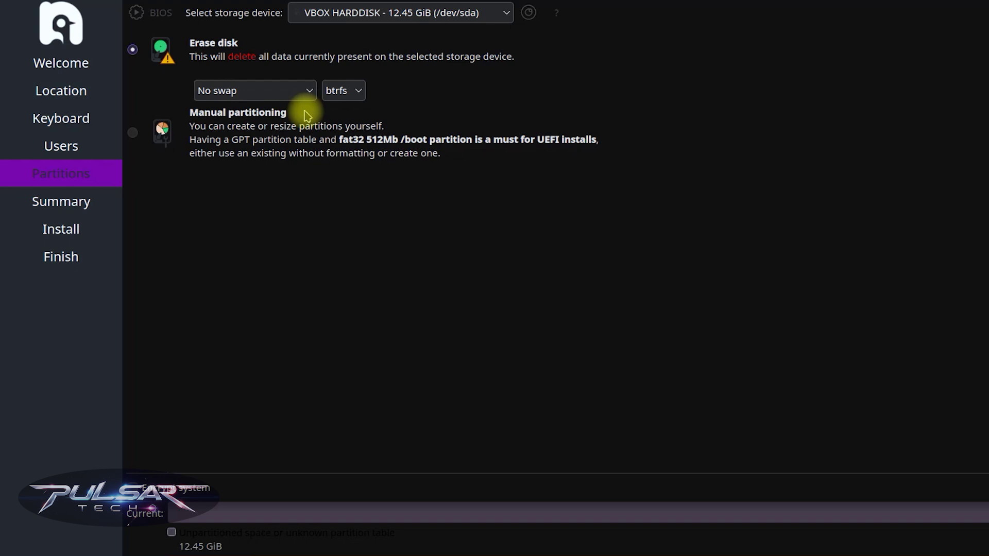
click(349, 92)
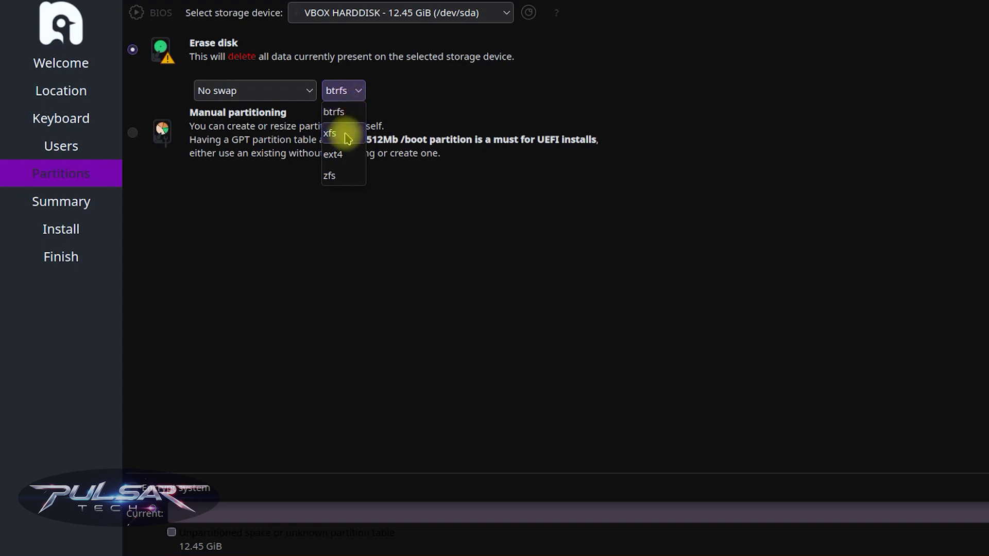
click(332, 156)
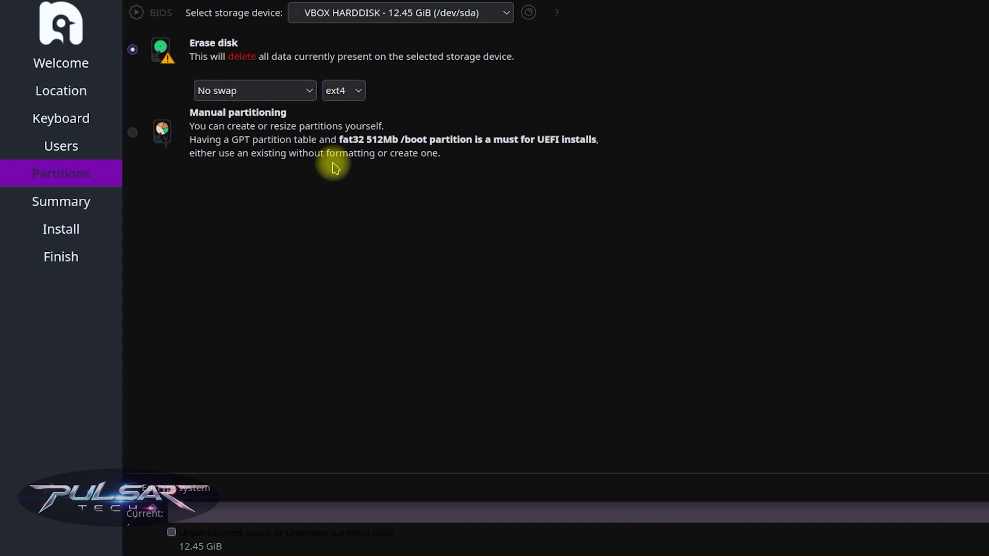
click(503, 494)
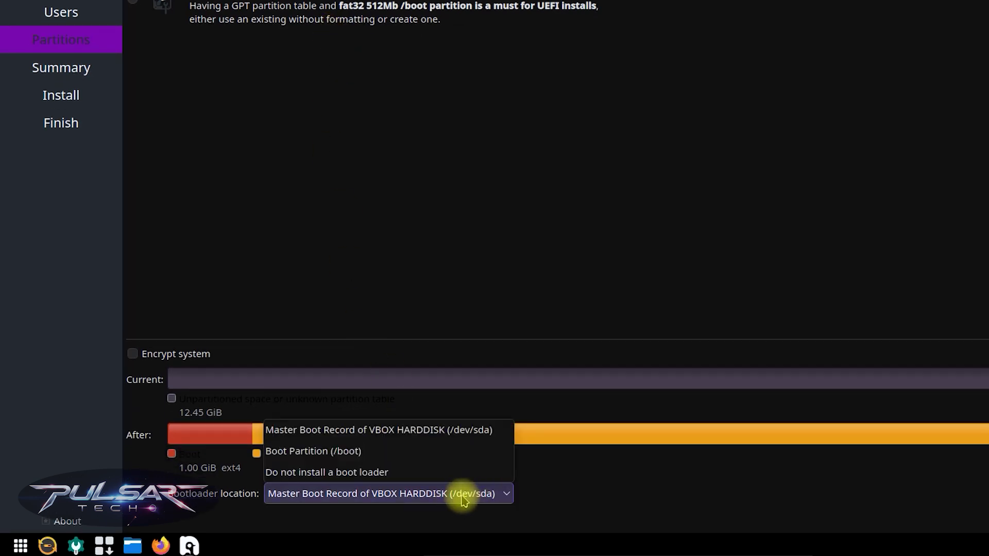
click(493, 502)
click(913, 523)
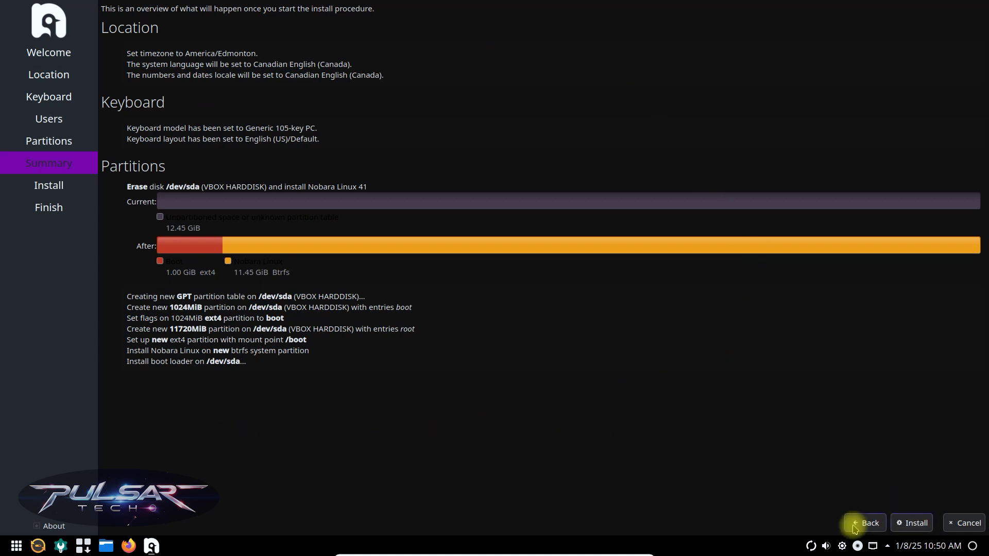
Step: Install Nobara Linux 41, confirming the disk changes, and restart when finished
click(913, 524)
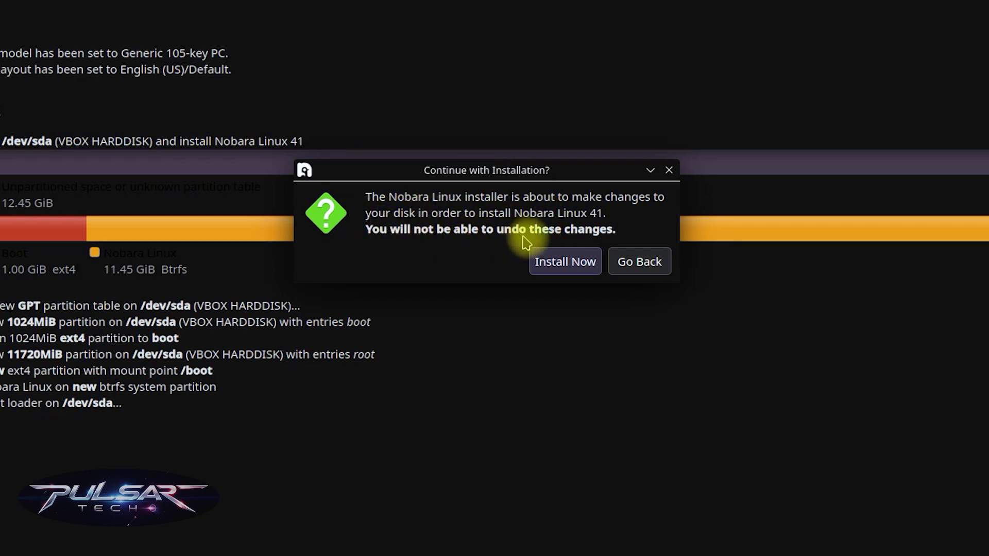
click(565, 269)
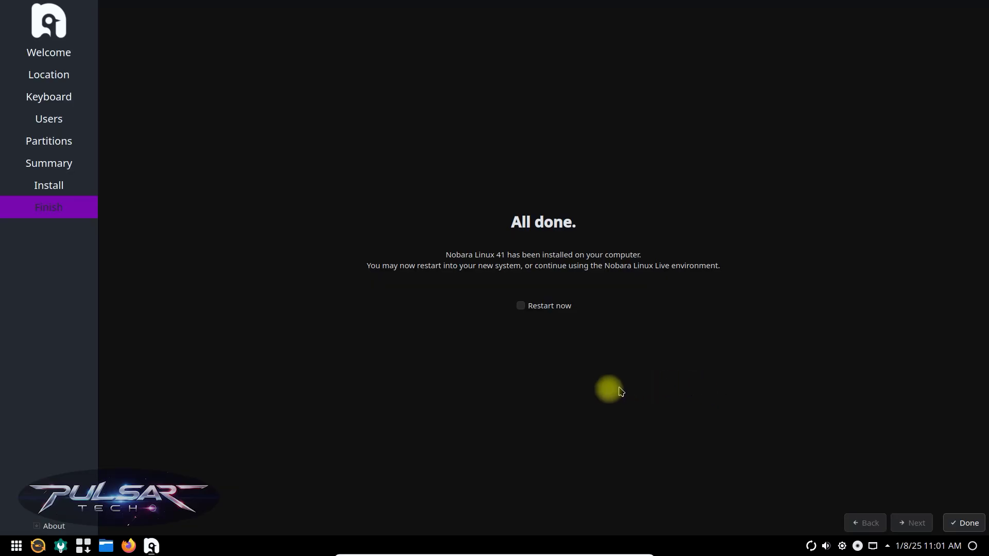
click(521, 305)
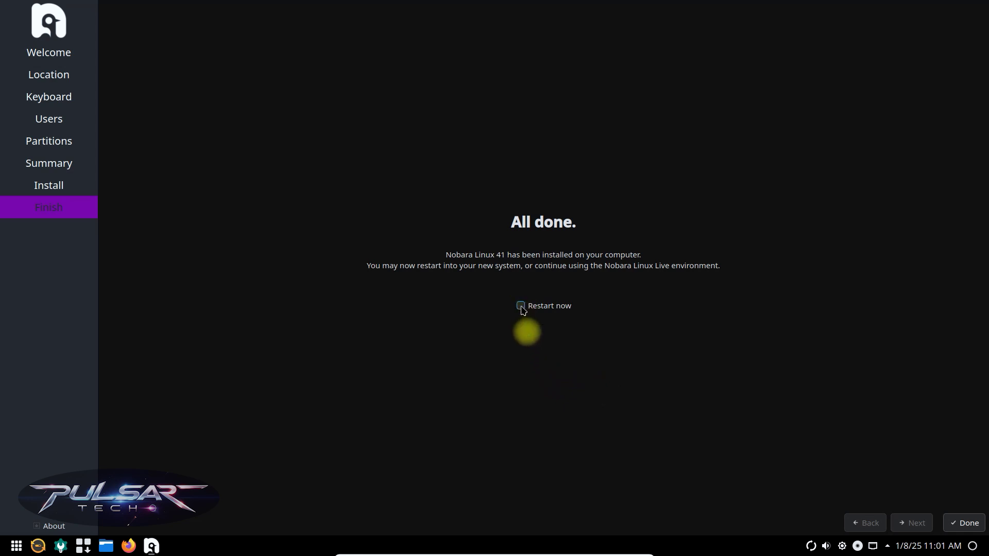
click(963, 523)
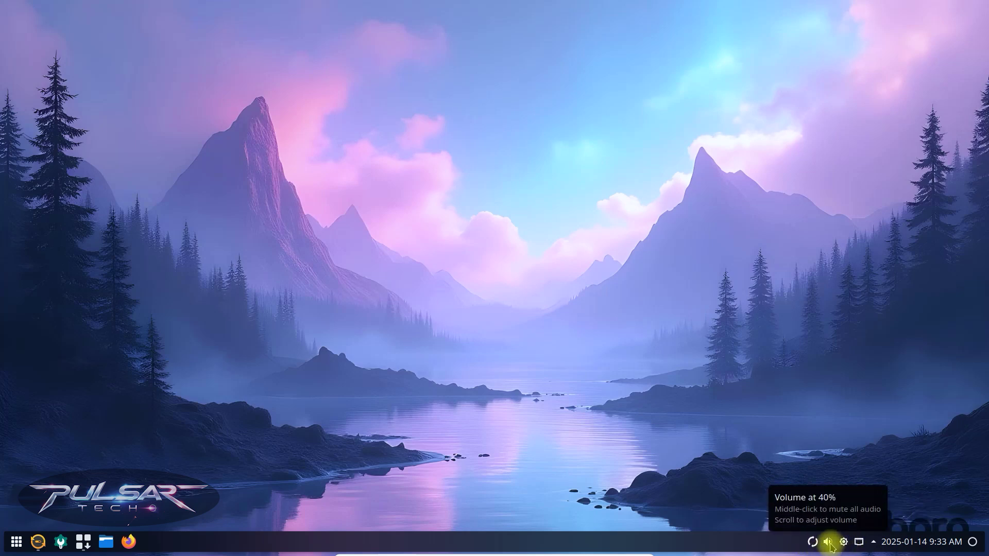
click(874, 545)
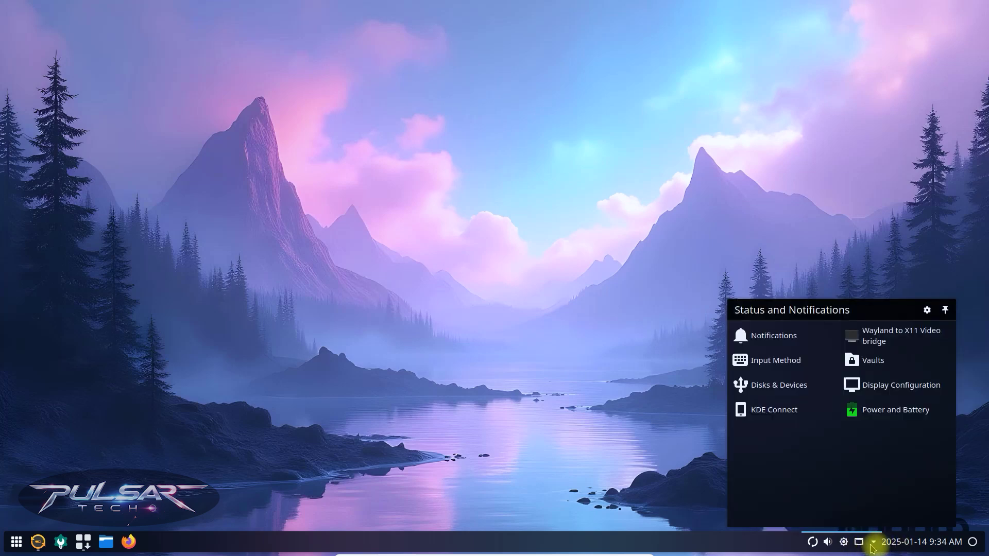
click(874, 545)
click(905, 542)
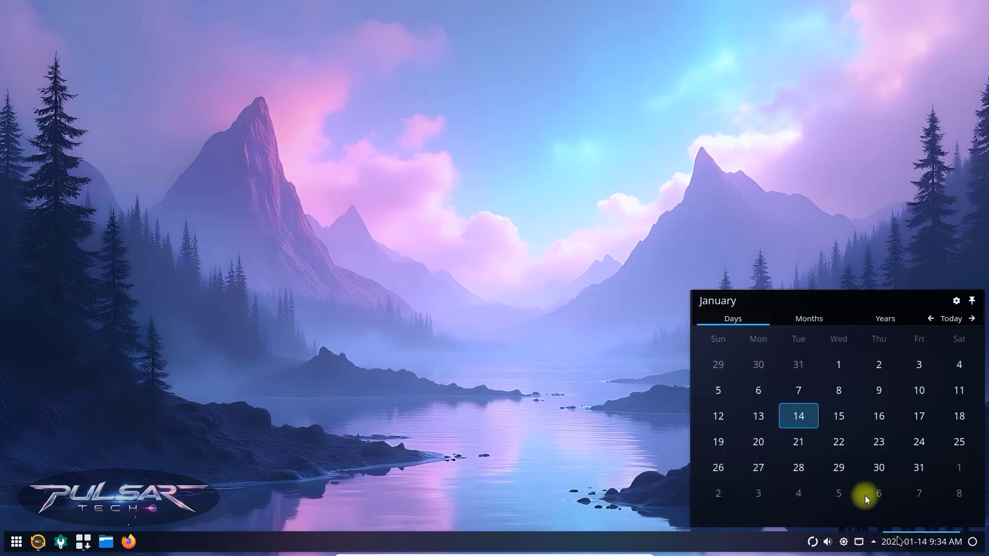
click(886, 318)
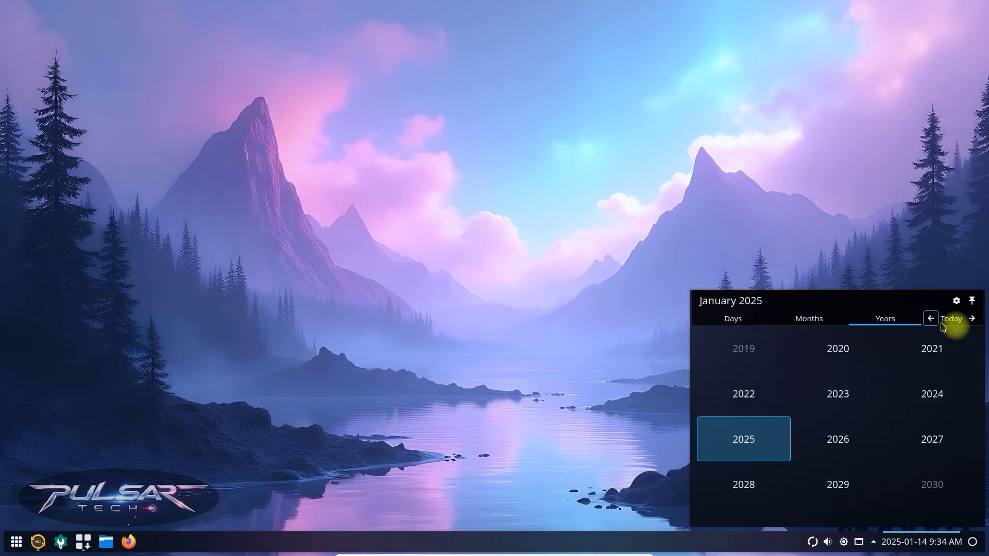
click(955, 324)
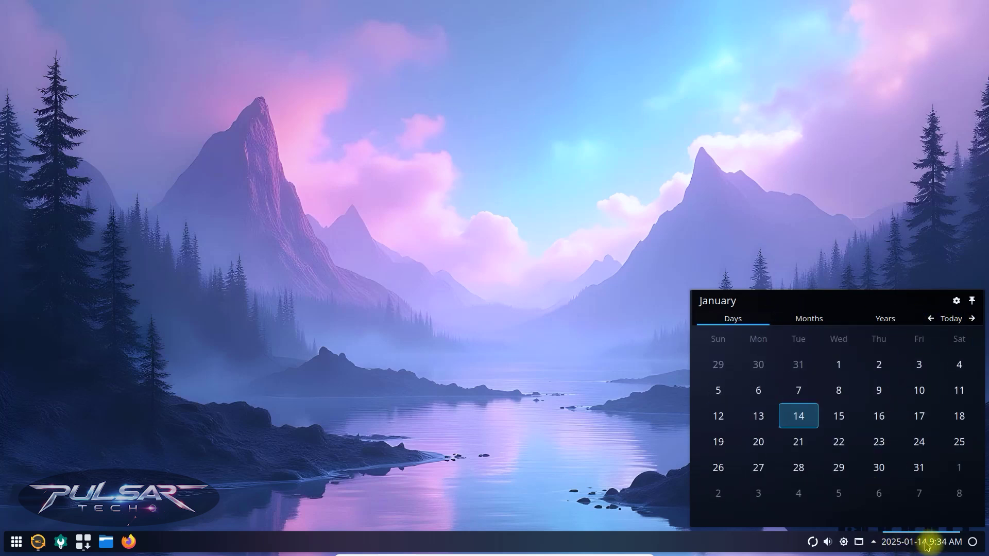
click(958, 547)
click(531, 178)
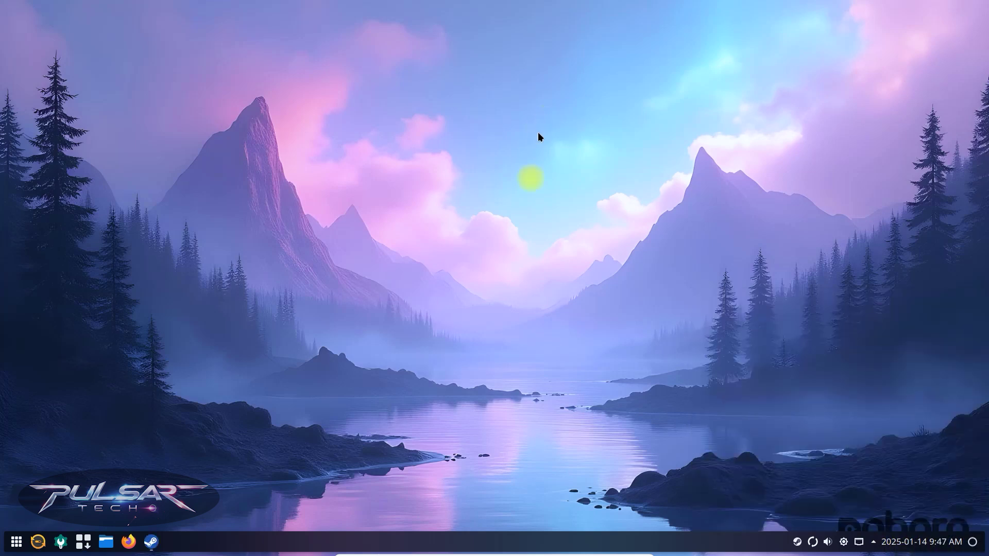
right_click(445, 226)
Step: In Desktop and Wallpaper settings, browse Mouse Actions, Location, Icons, Filter and About, then return to Wallpaper
click(509, 236)
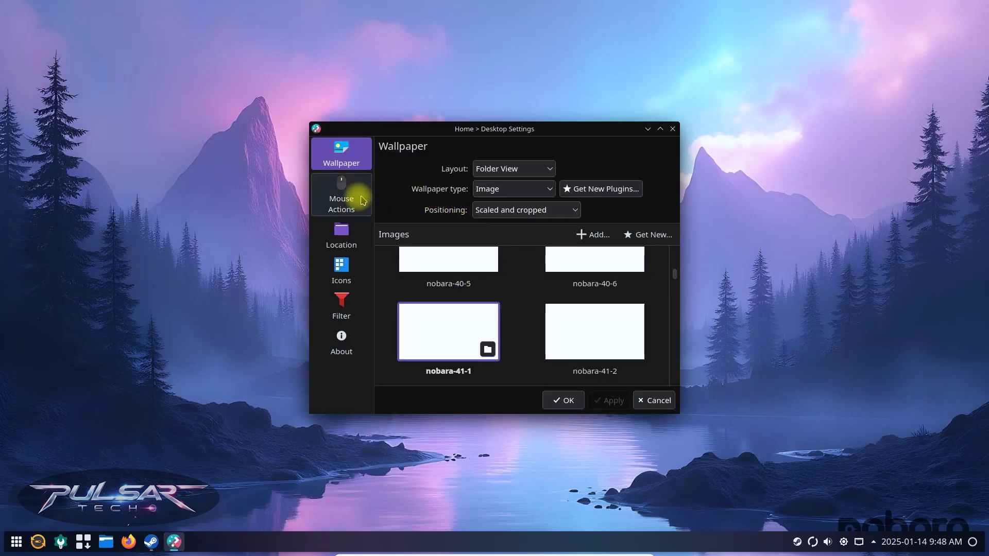
click(351, 199)
click(342, 240)
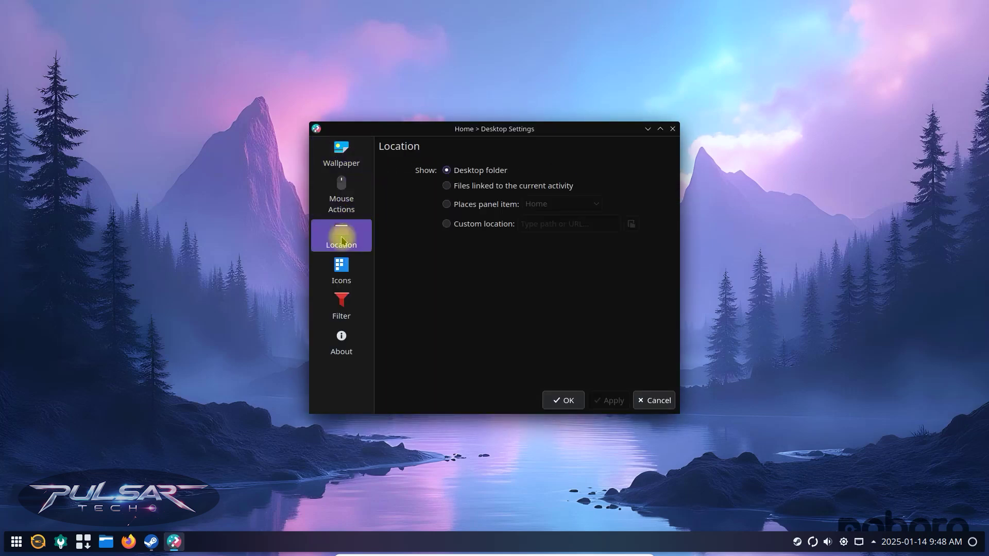
click(342, 273)
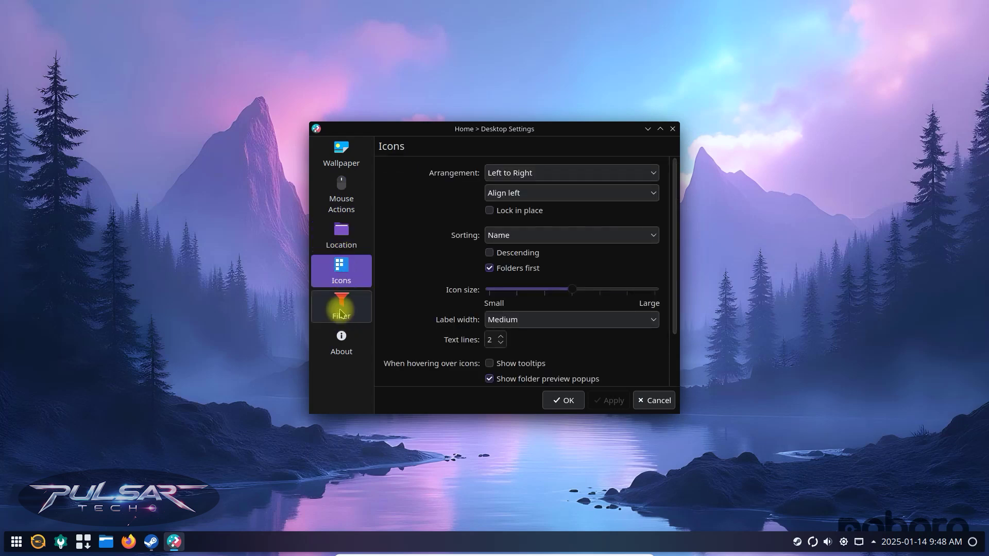
click(341, 306)
click(341, 350)
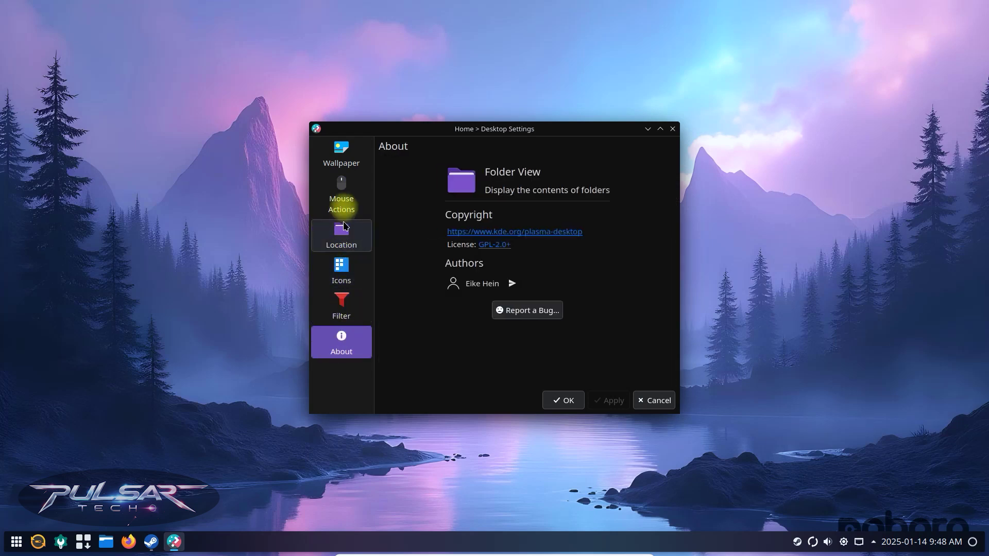
click(341, 155)
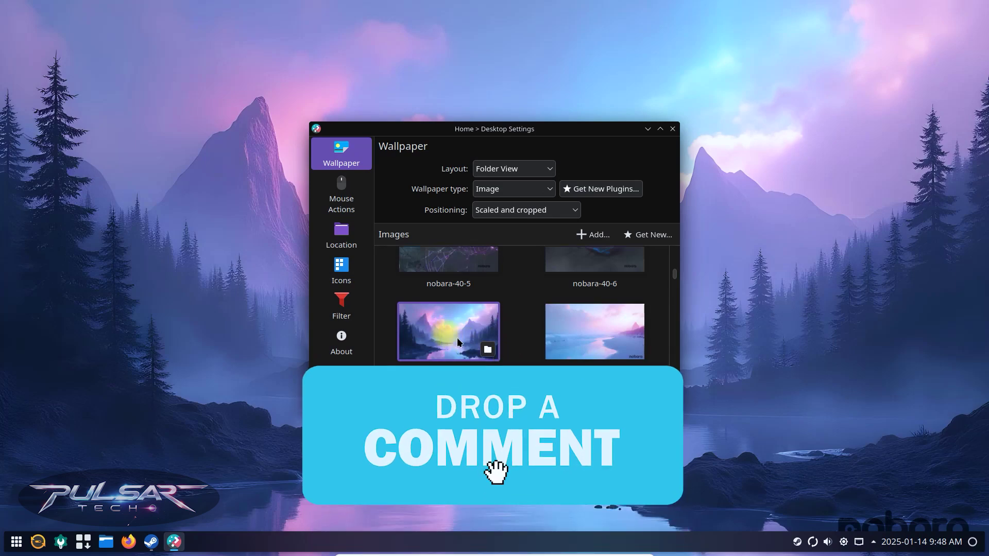
Step: Preview the nobara-41-2 and nobara-41-4 wallpapers, then choose nobara-41-3 with pink rocks and blue river
click(587, 335)
scroll(583, 286, down, 1)
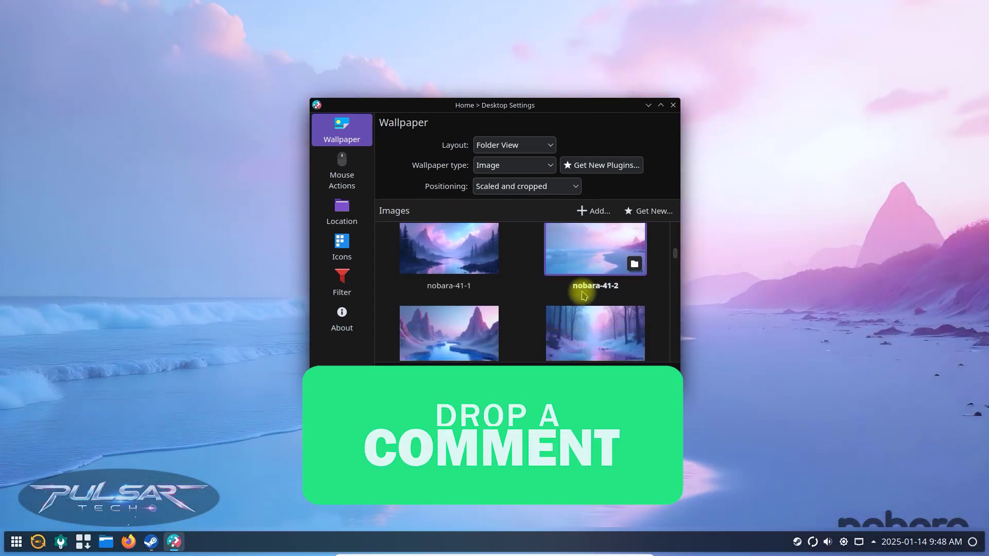
click(580, 295)
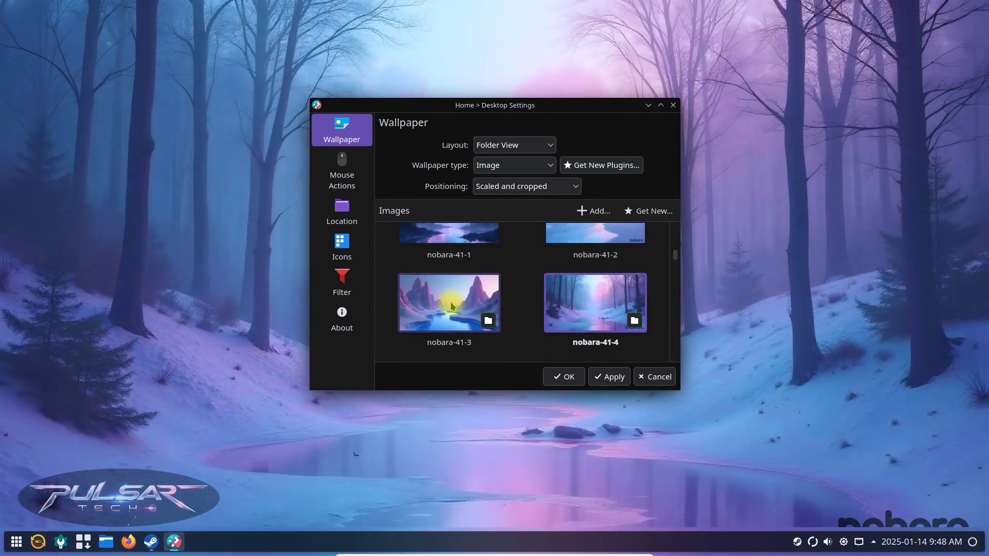
click(450, 302)
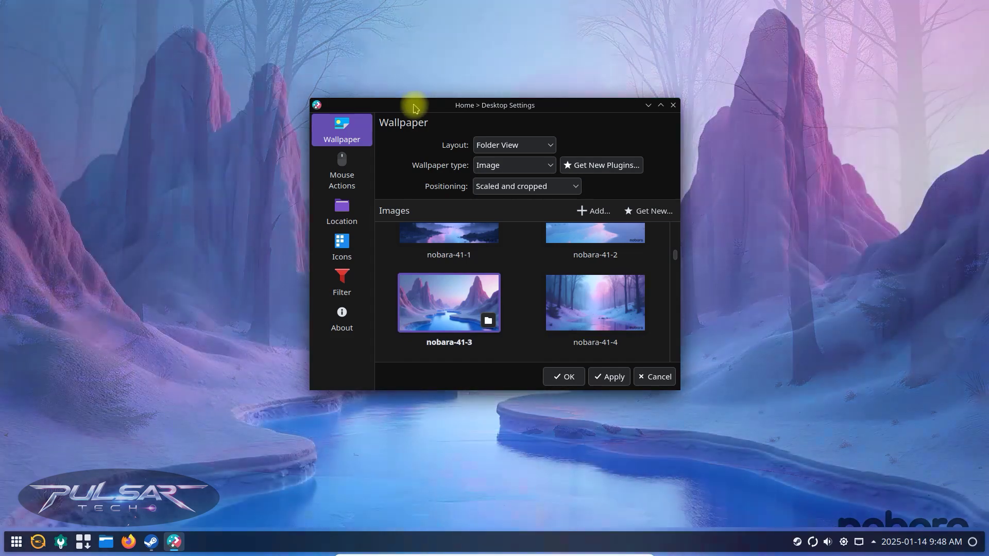